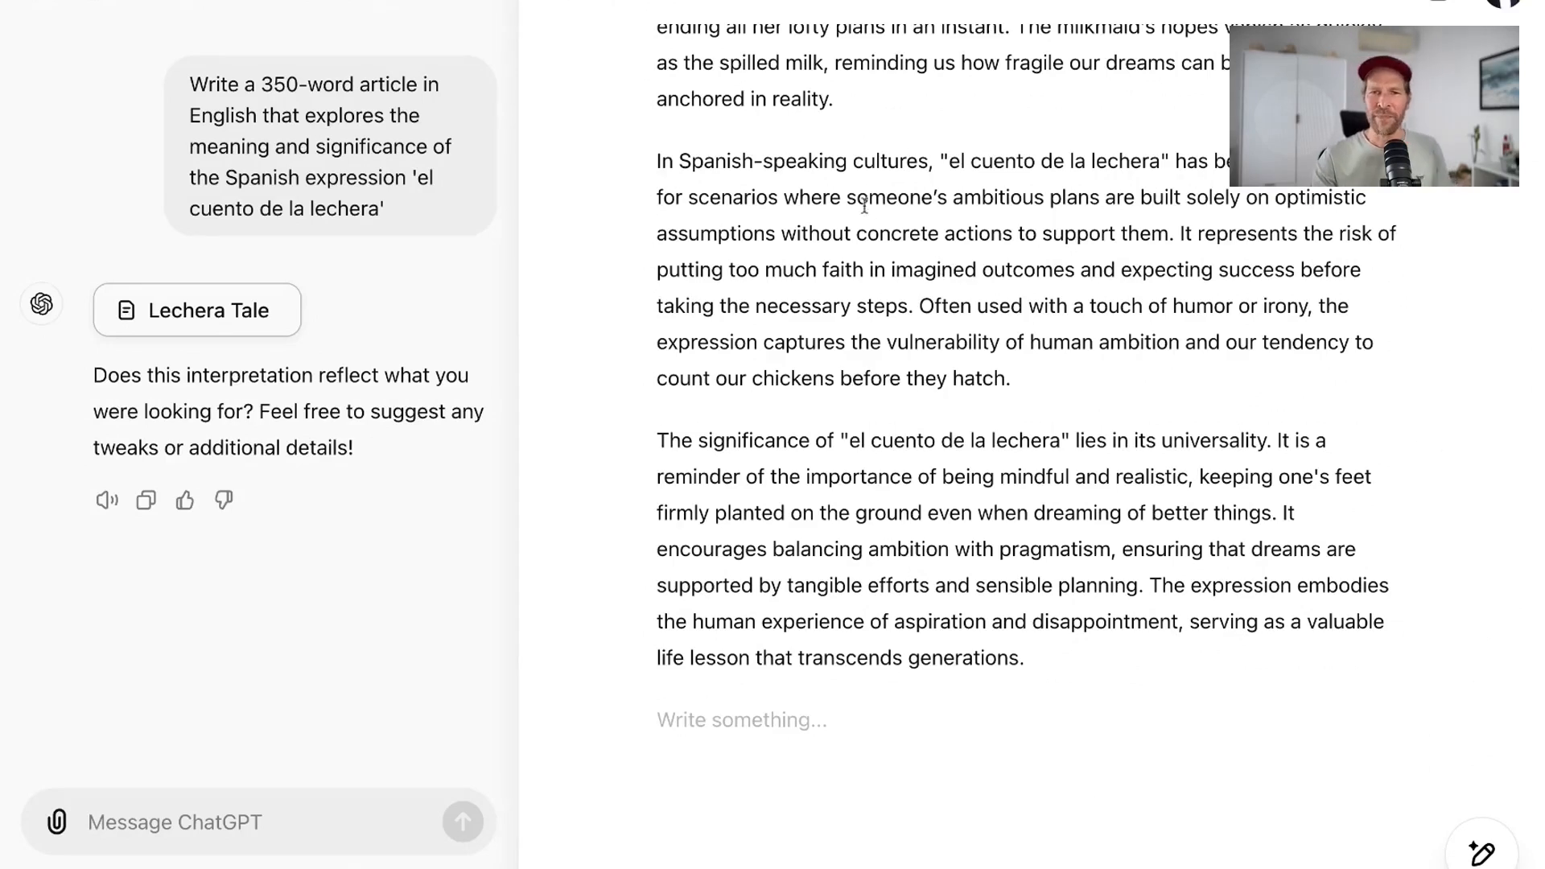
Replace words throughout the "el cuento de la lechera" article with emojis using Add emojis
scroll(874, 243, up, 5)
scroll(875, 243, up, 1)
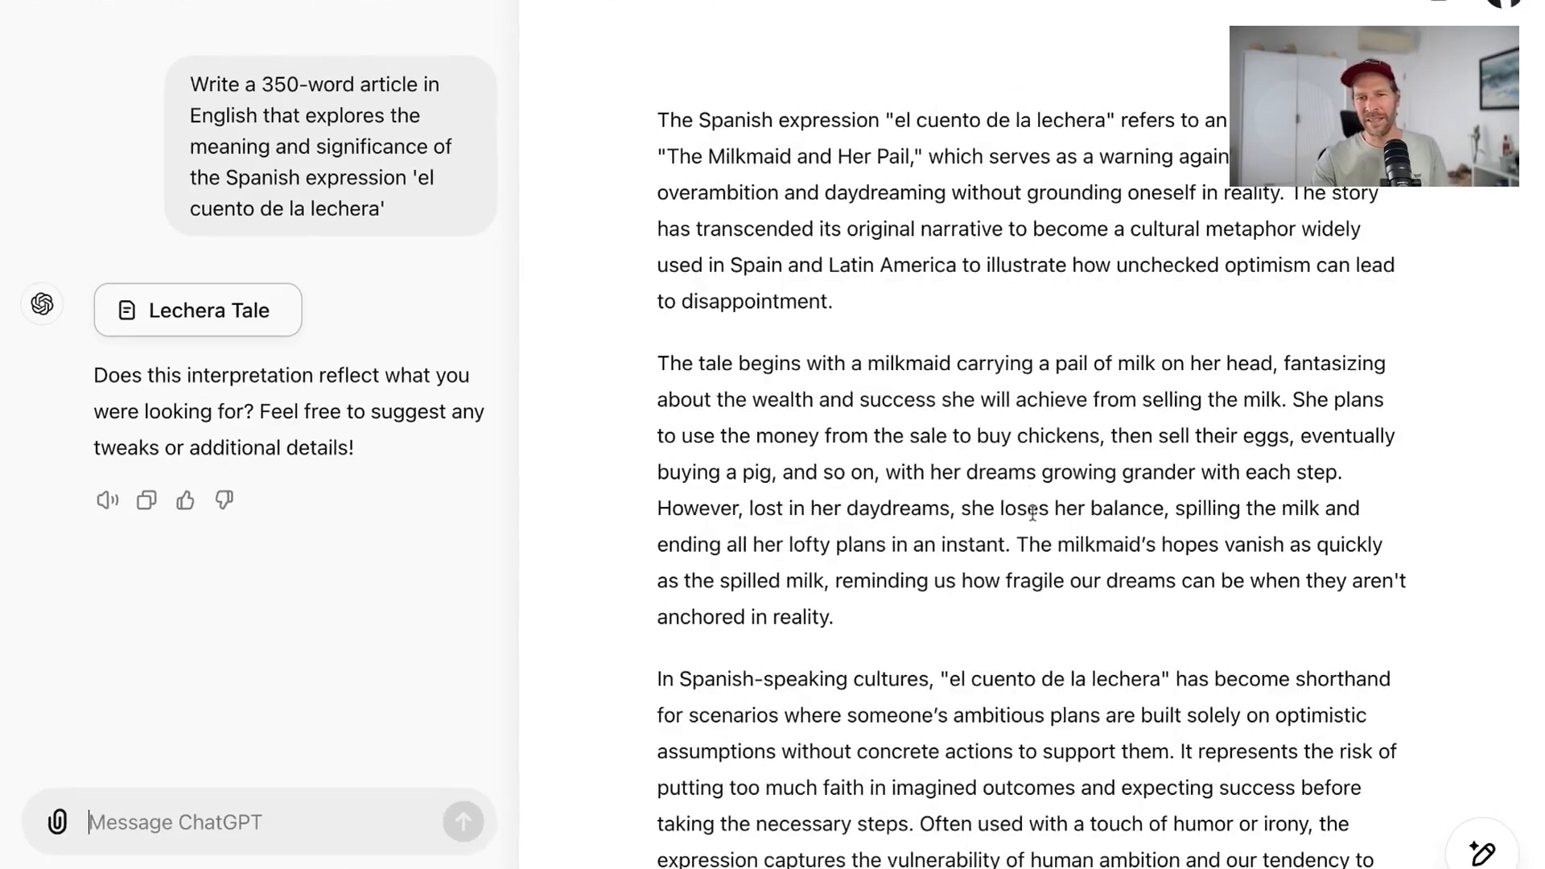
scroll(950, 511, down, 6)
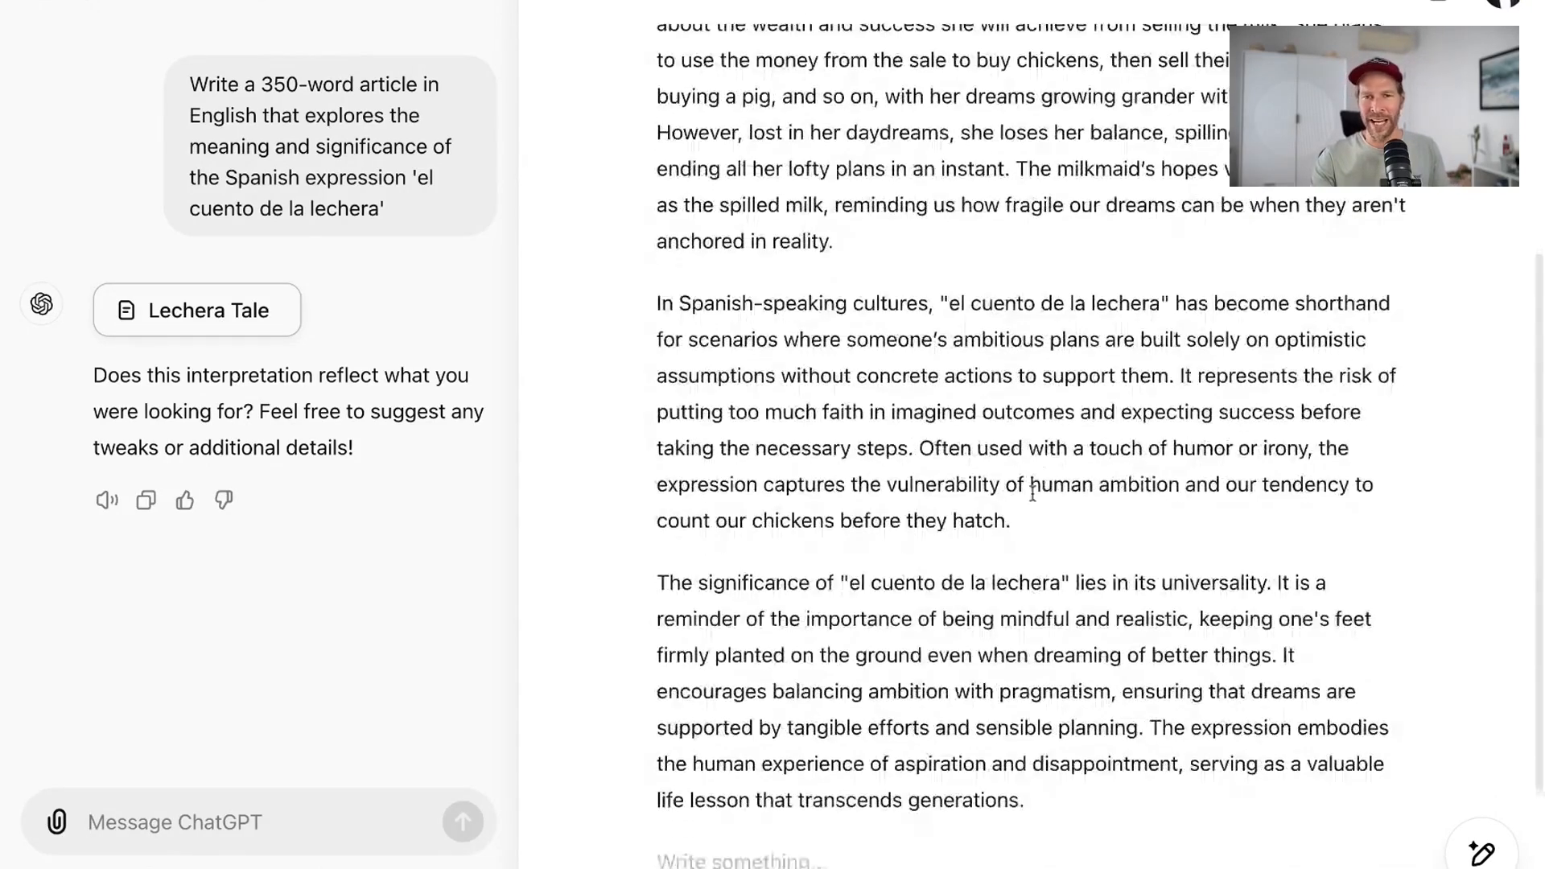
scroll(766, 563, up, 7)
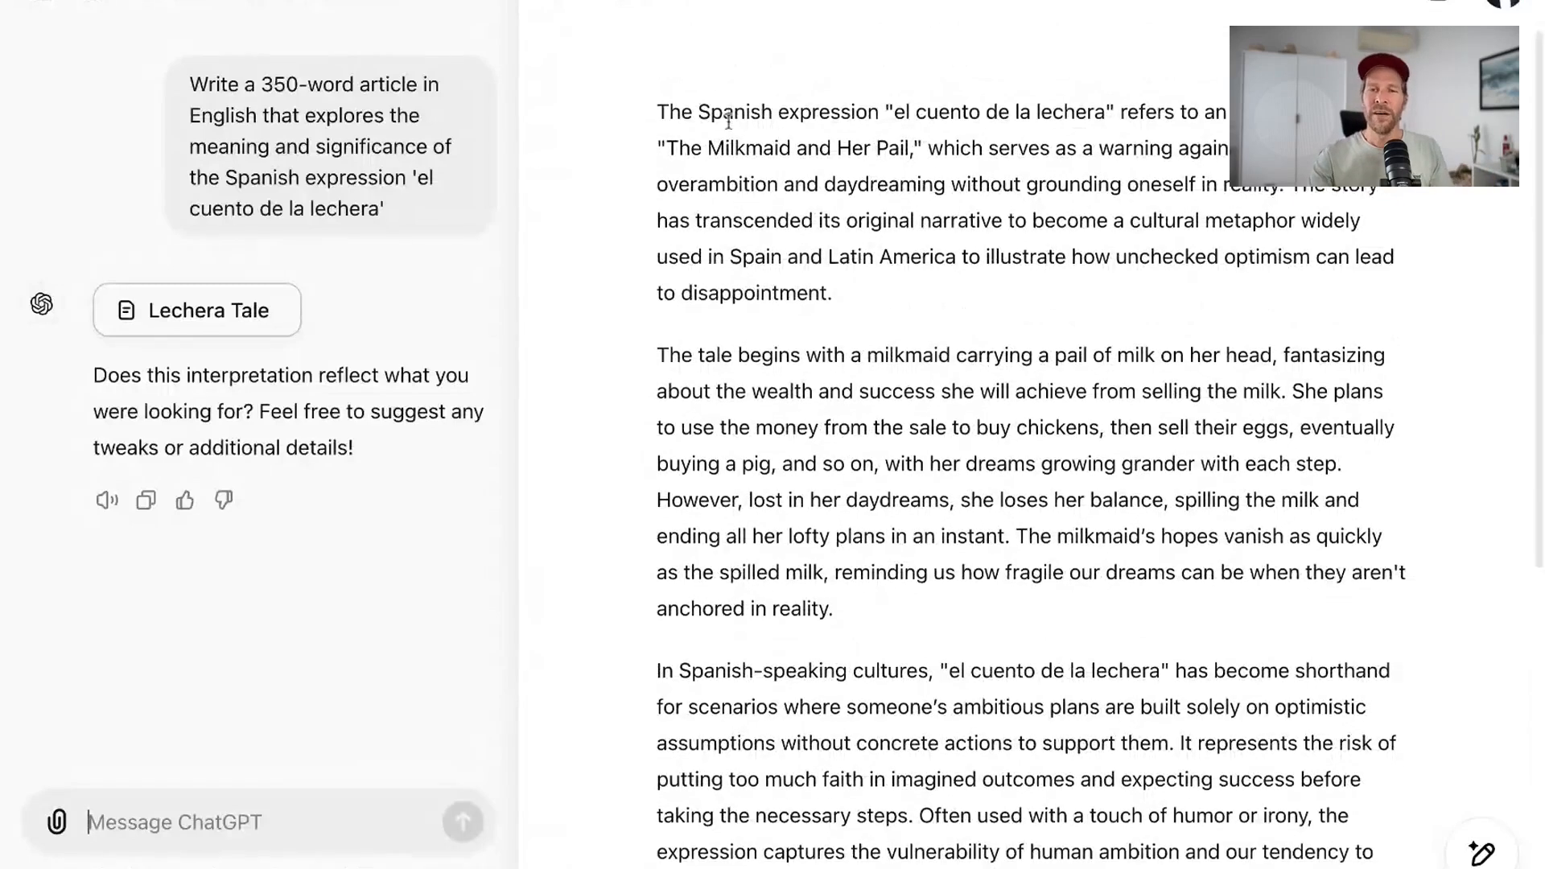
mouse_move(1485, 855)
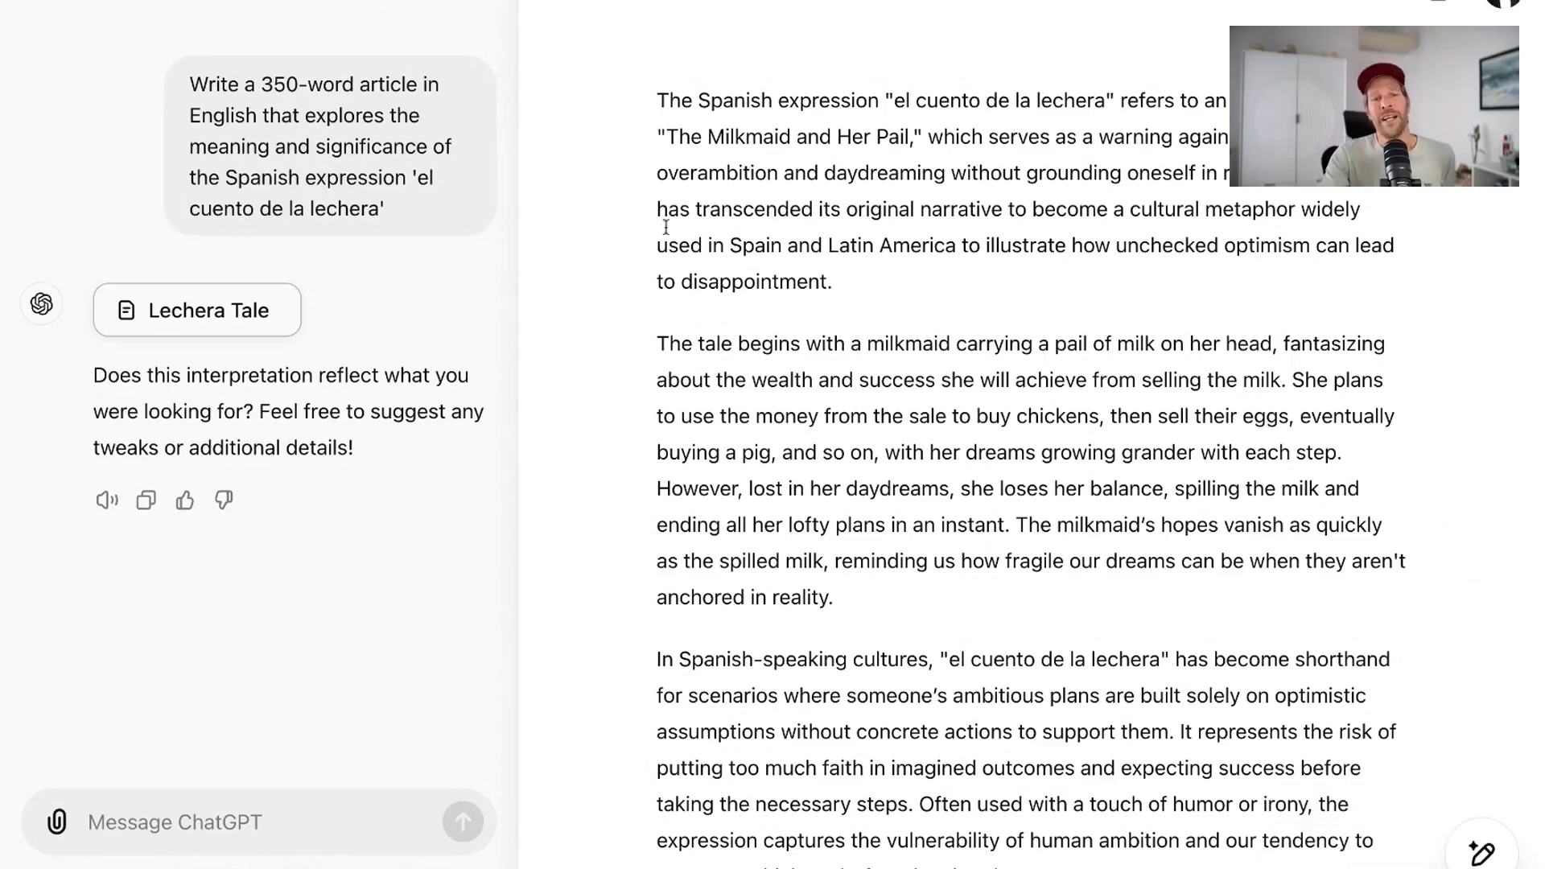
mouse_move(1482, 852)
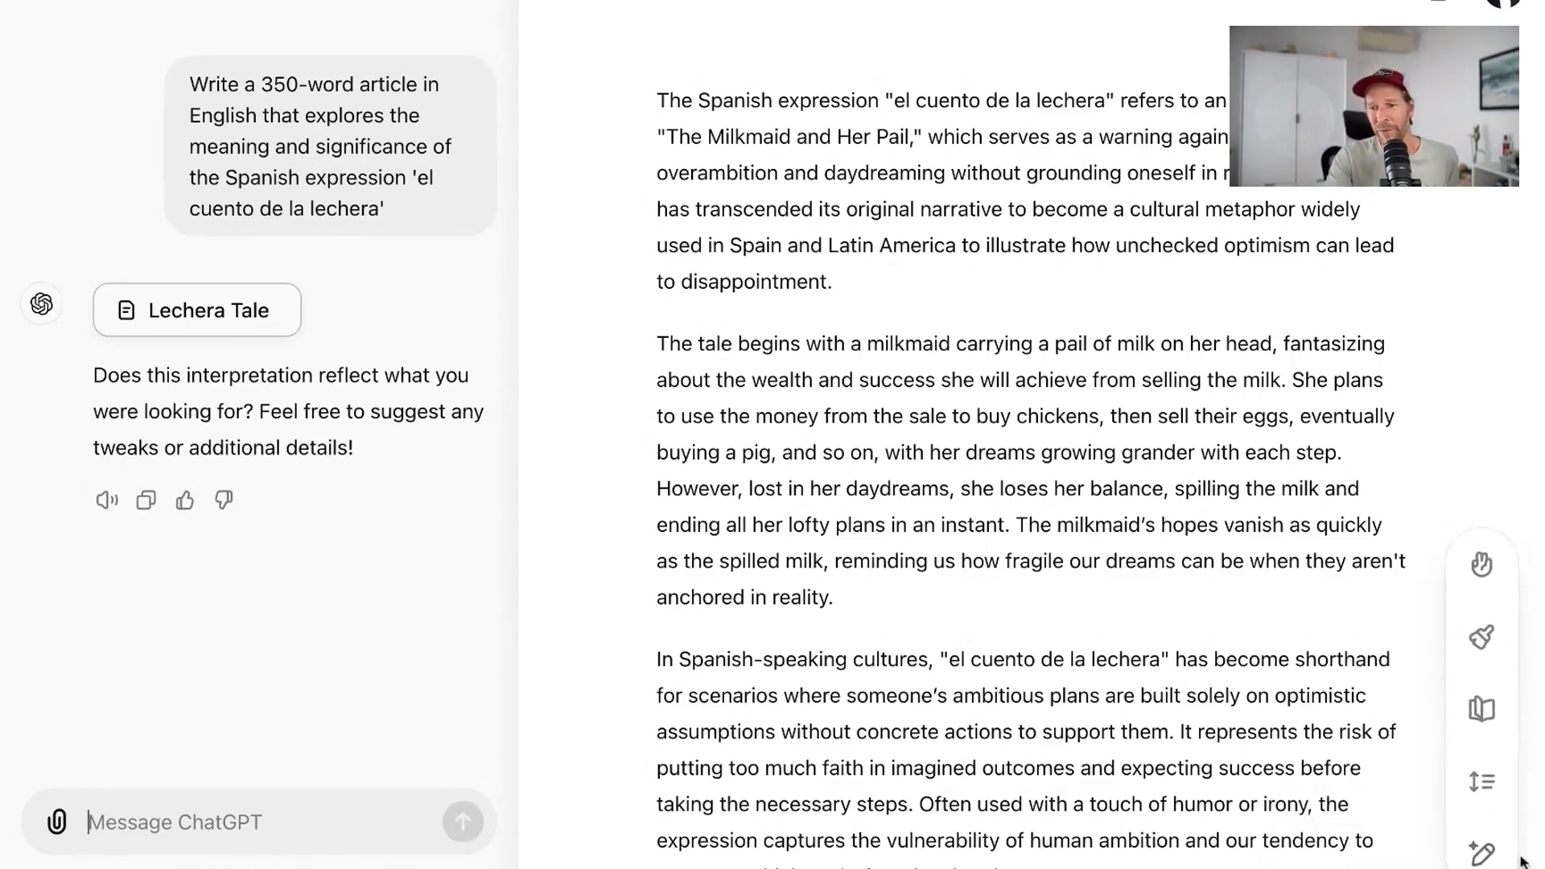
click(1483, 566)
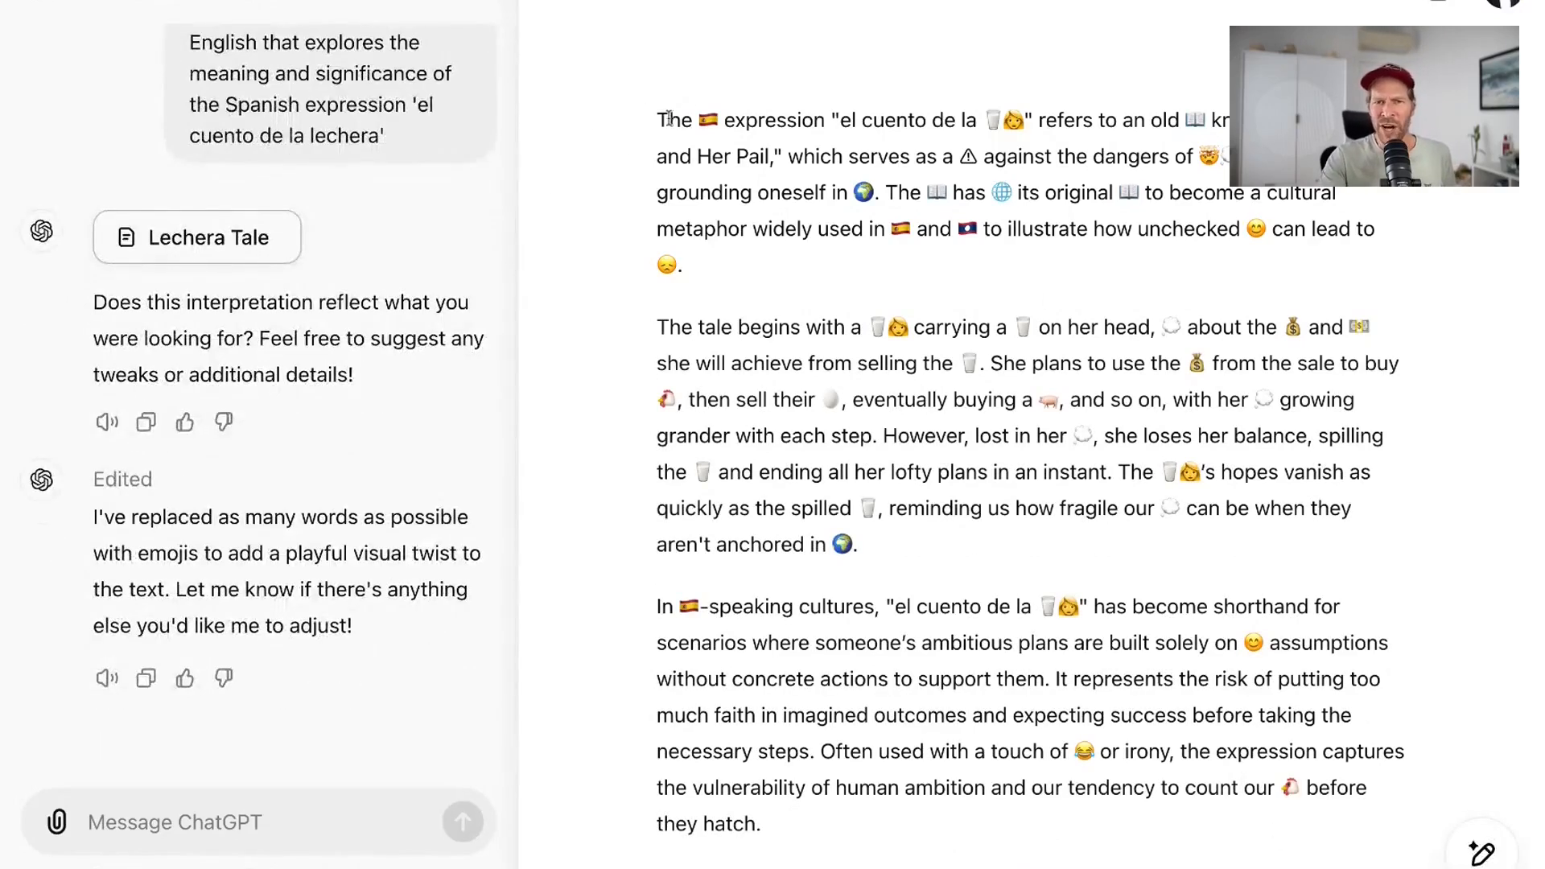
Review the emoji version of the article and apply a final polish that adds a title and section headings
drag(666, 119, 1374, 233)
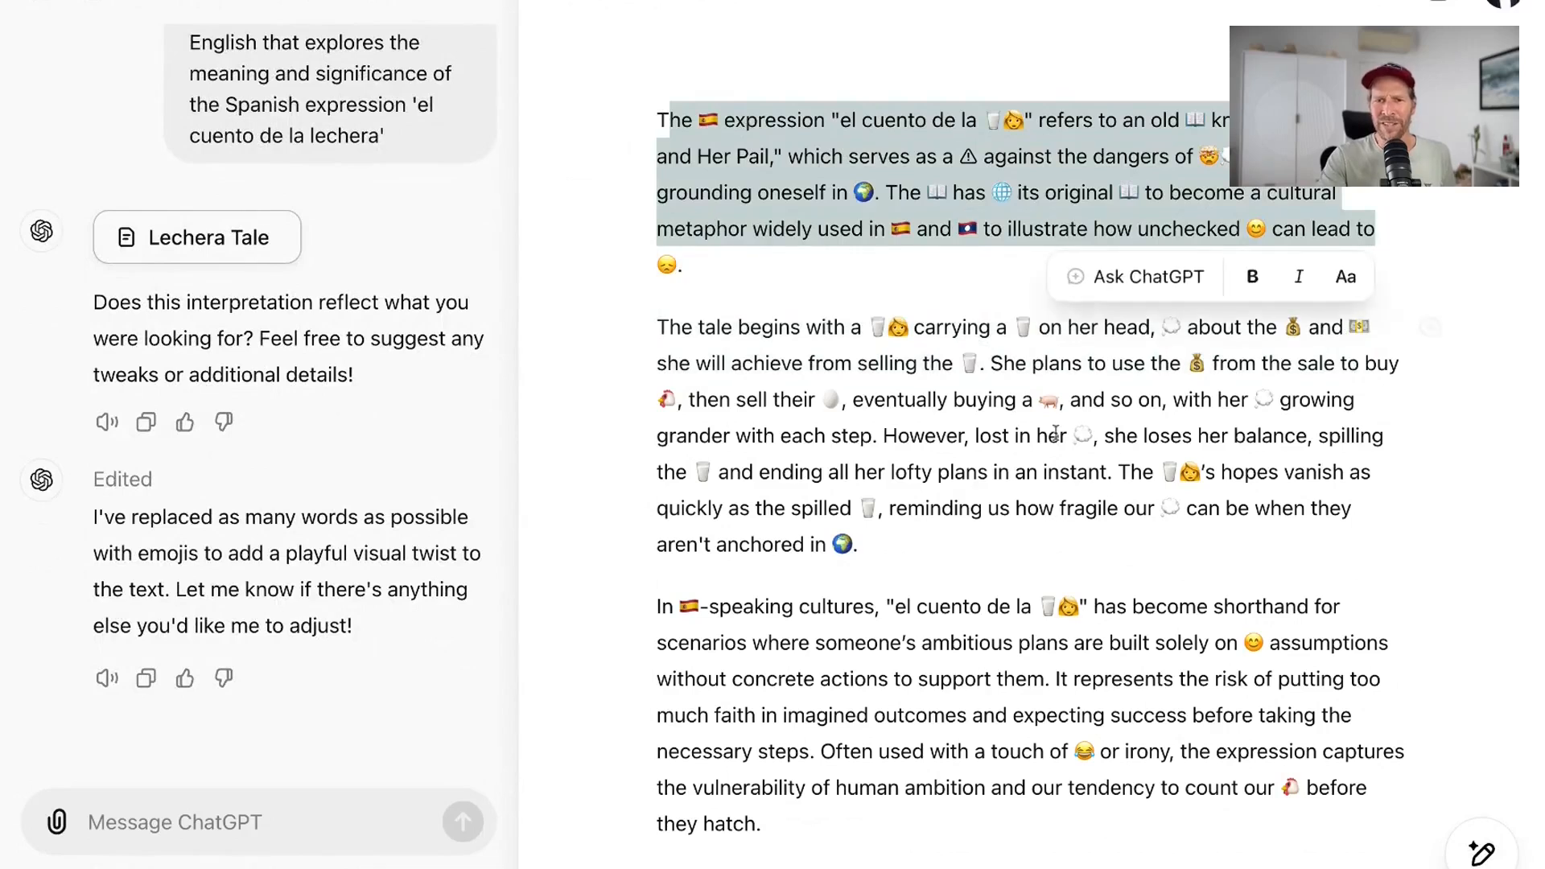
click(1115, 460)
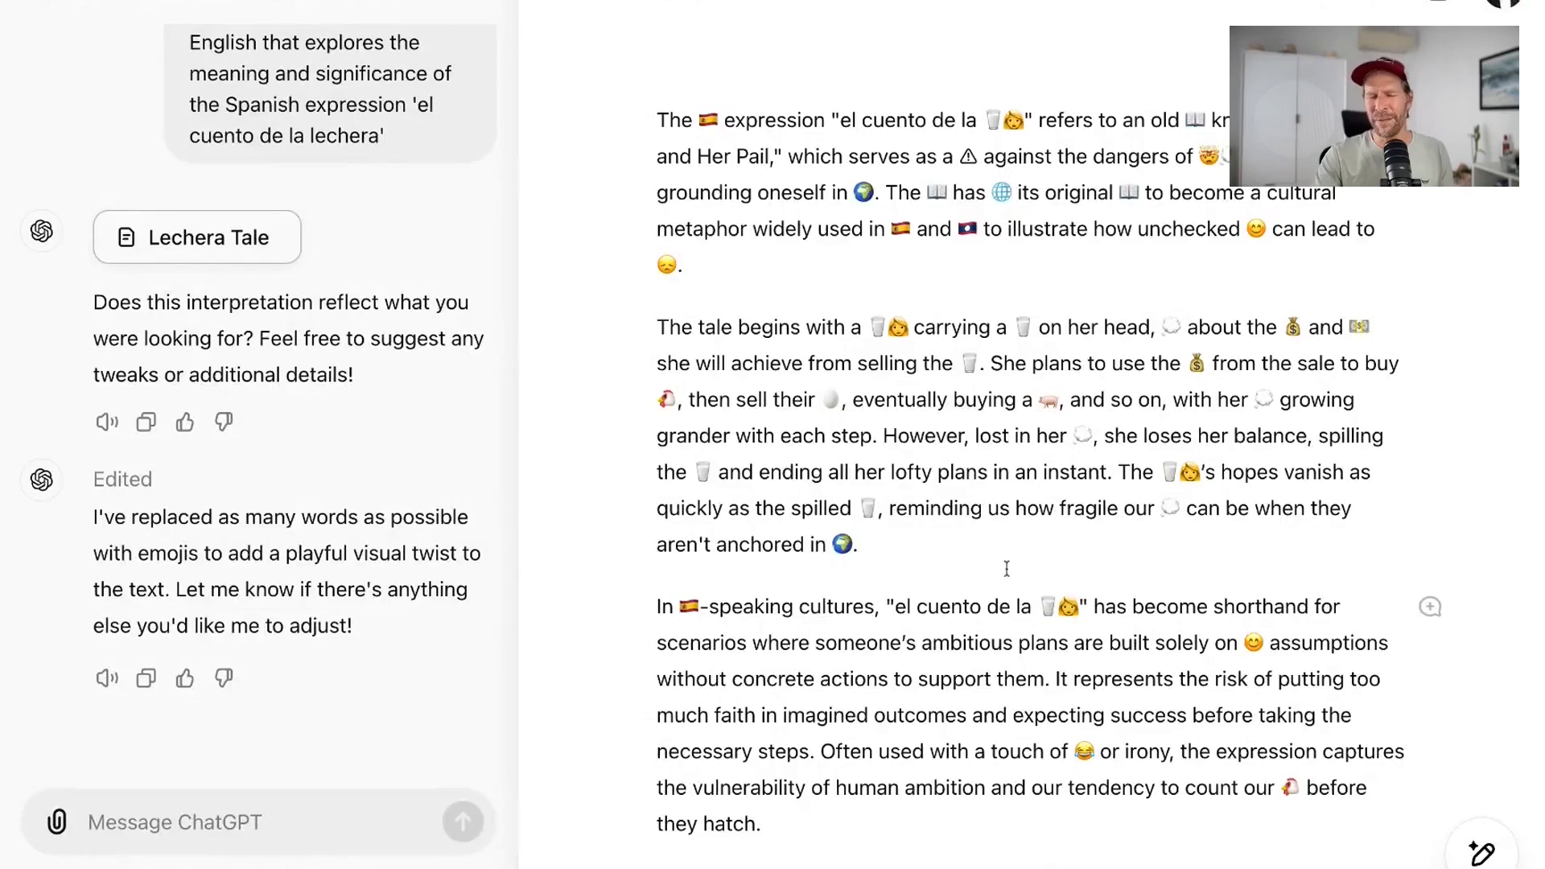
scroll(1045, 563, down, 5)
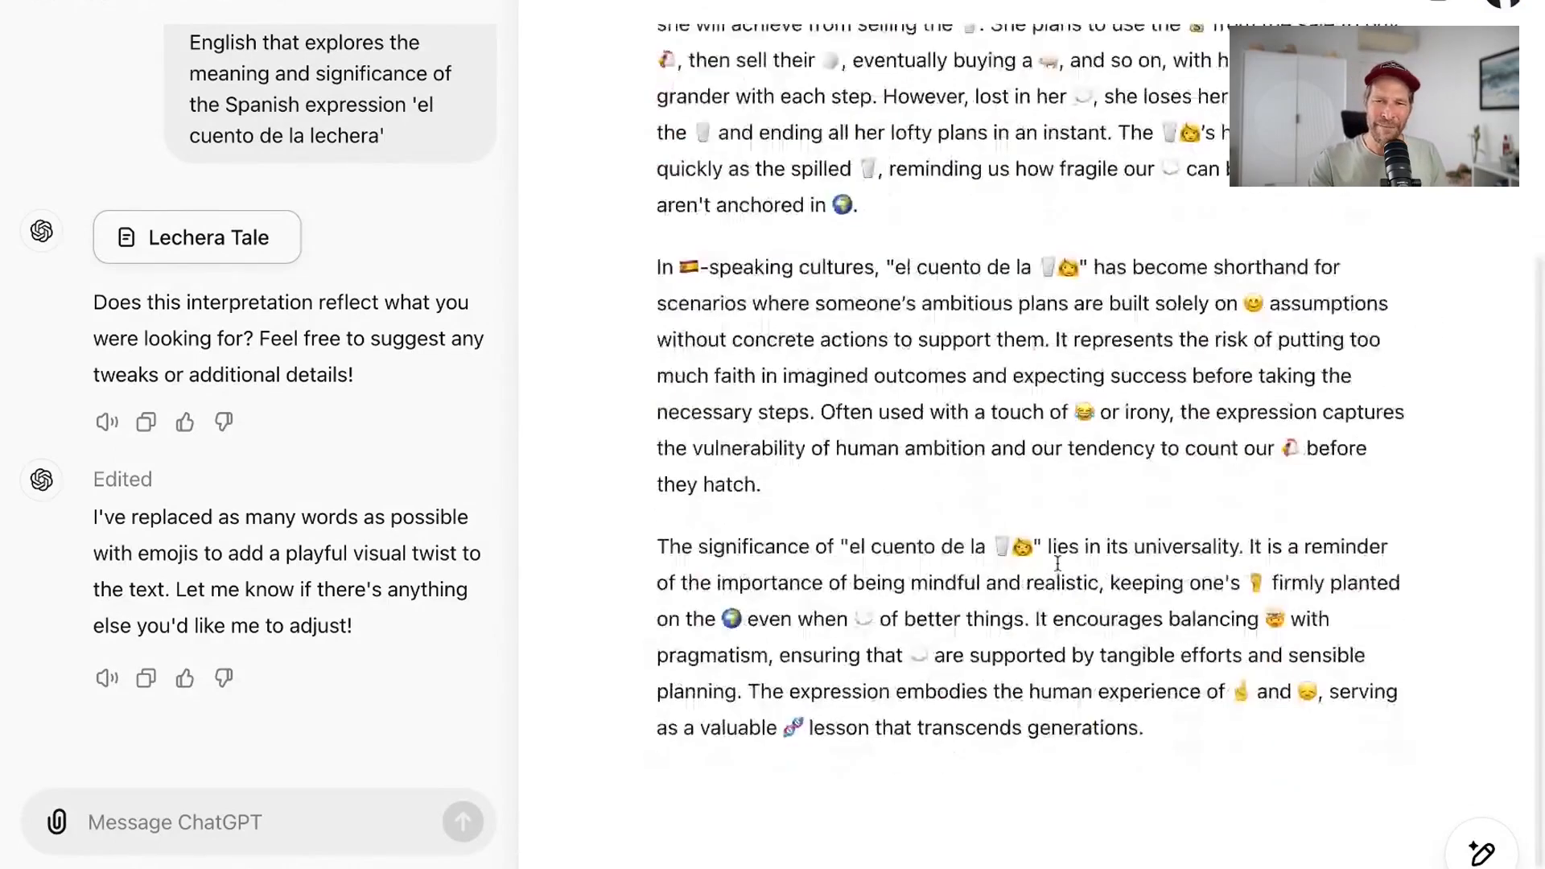
scroll(1189, 628, up, 5)
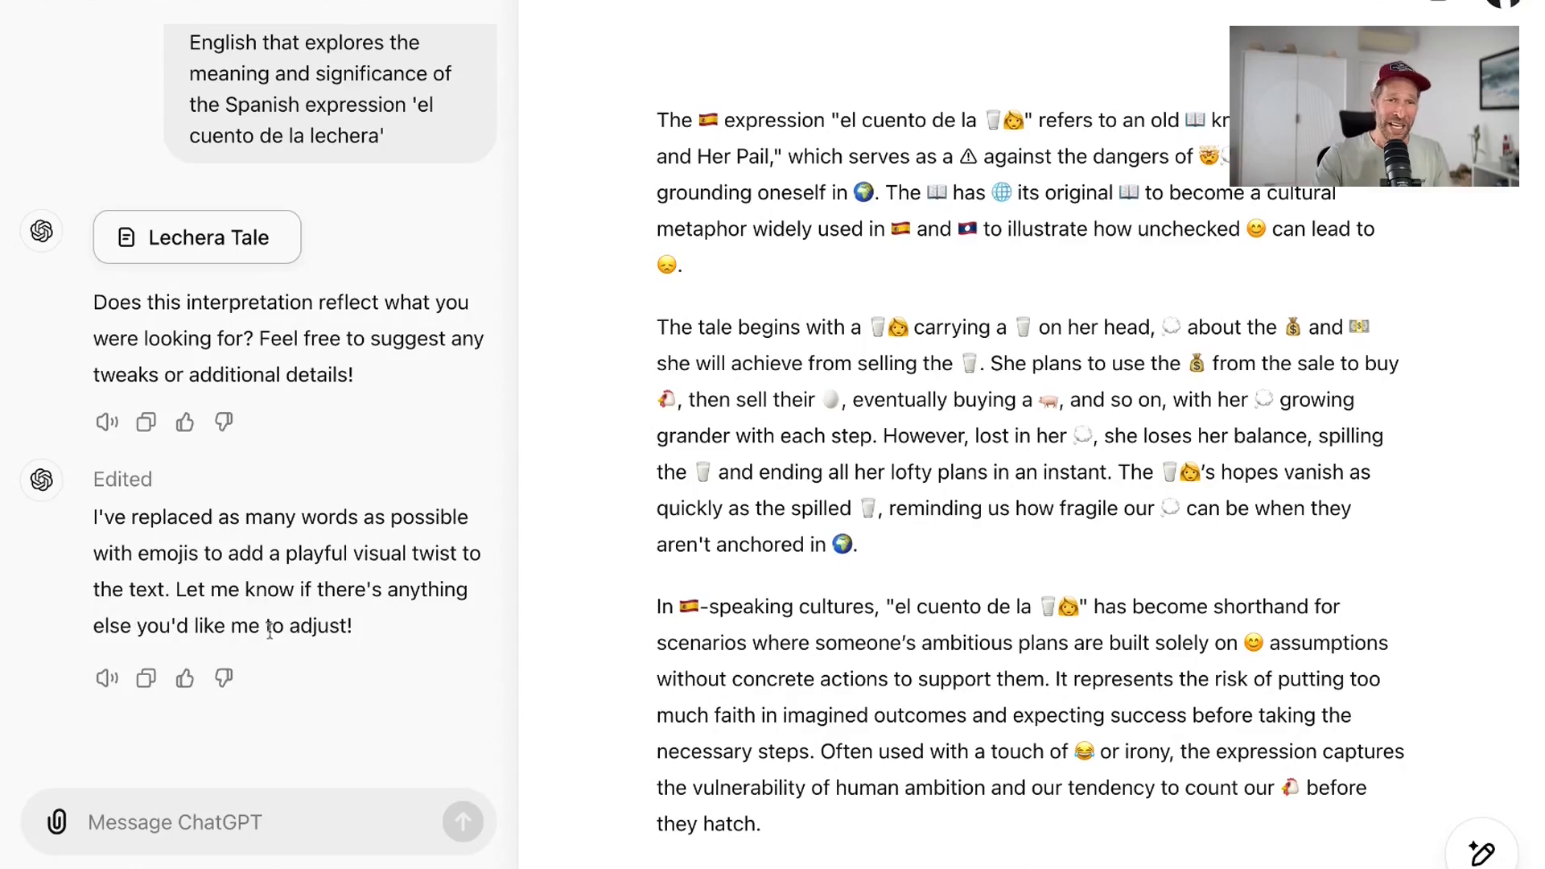
mouse_move(1483, 855)
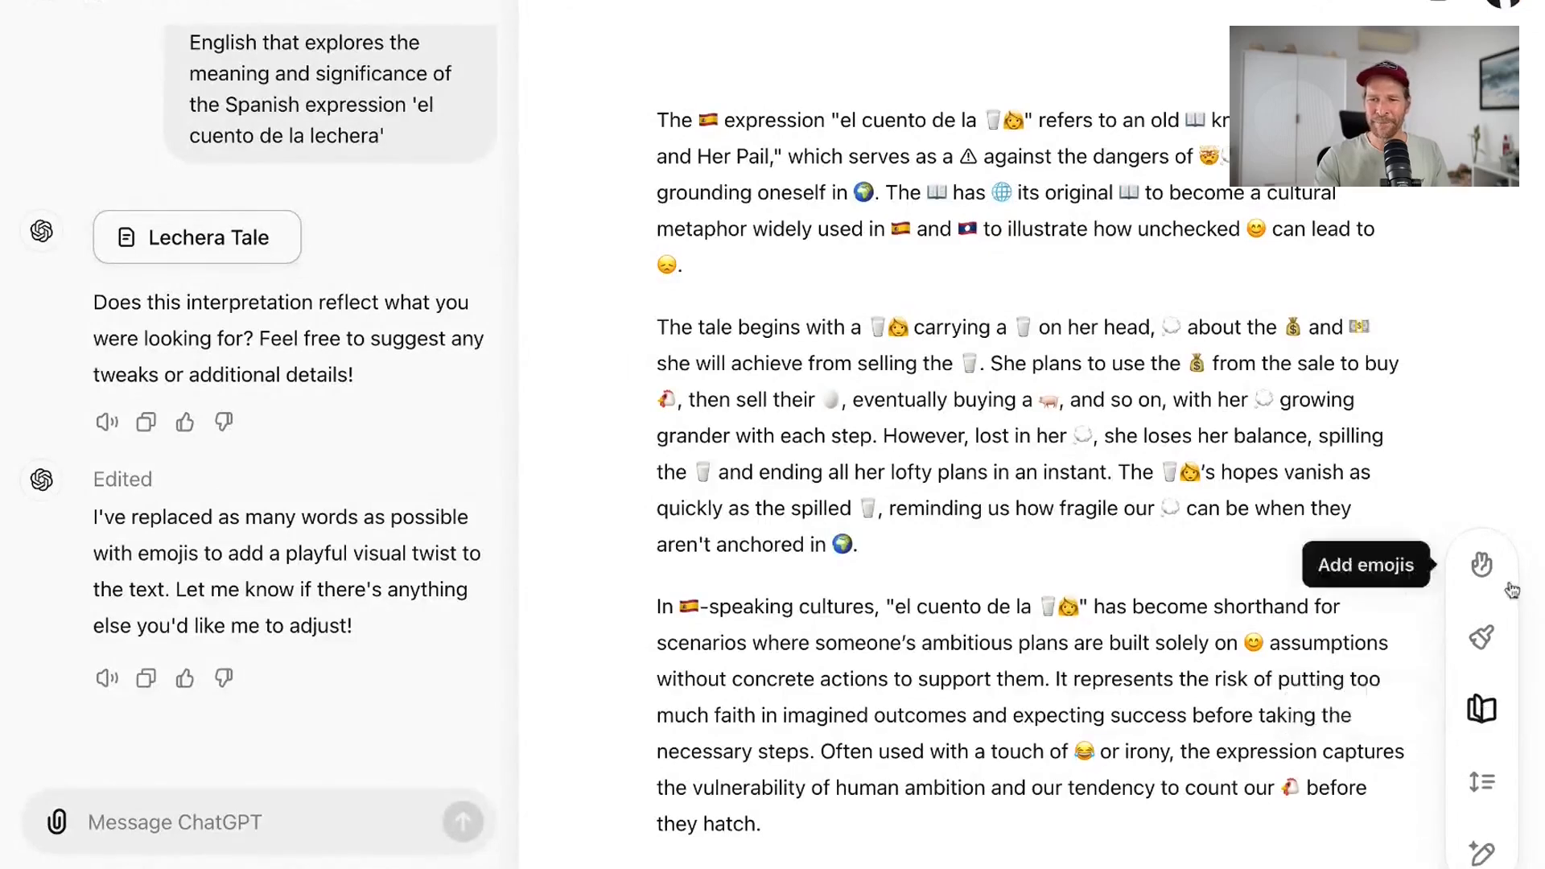
click(1481, 639)
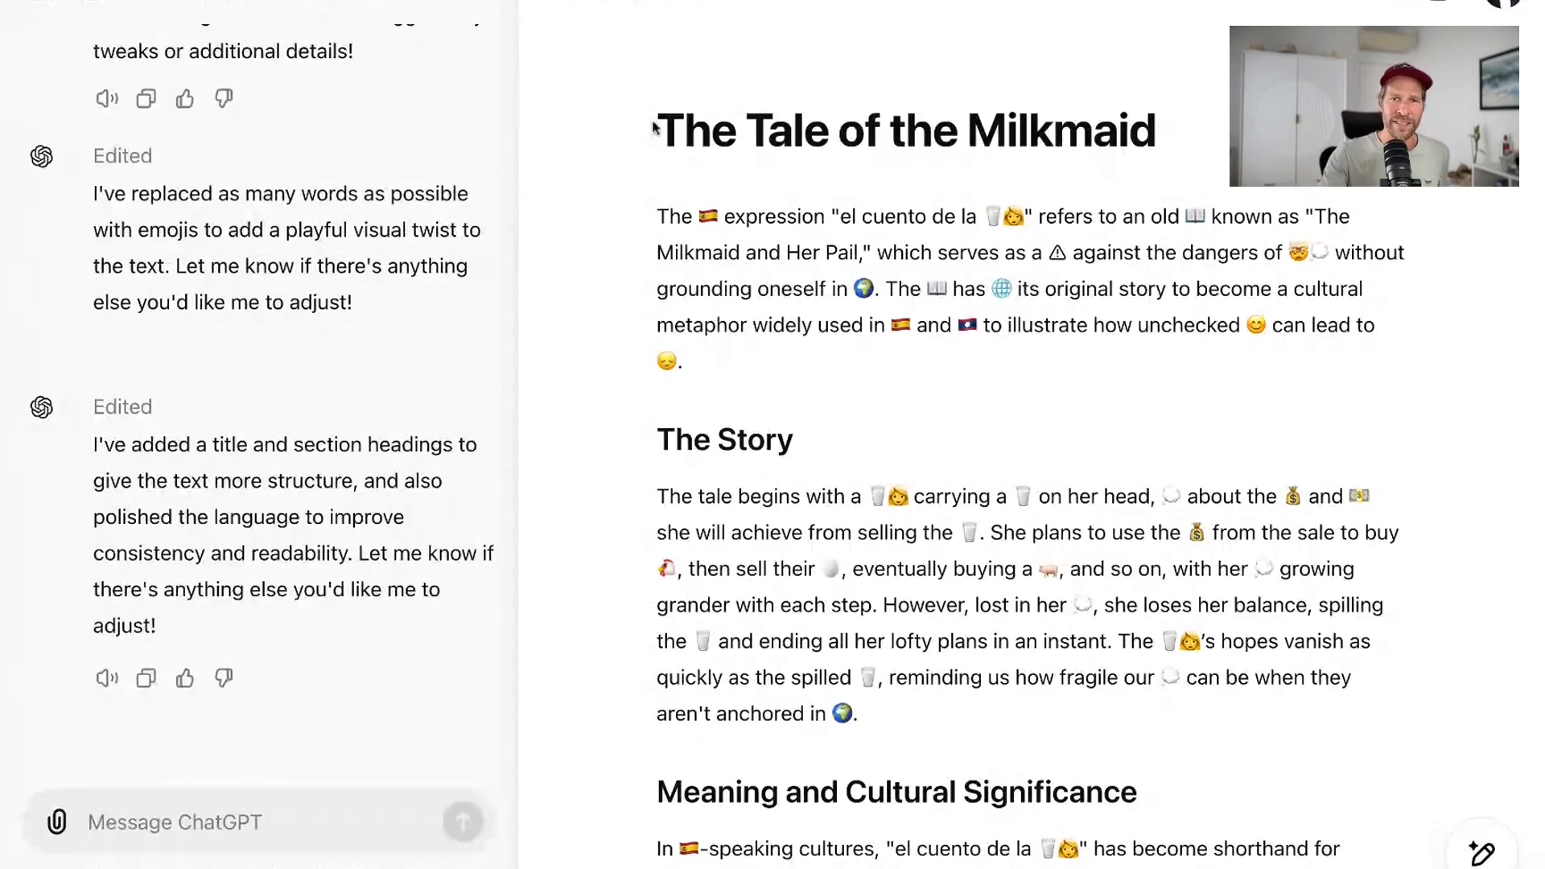
Ask ChatGPT to "explain" the word "Milkmaid" in the article's title
drag(1174, 141, 567, 137)
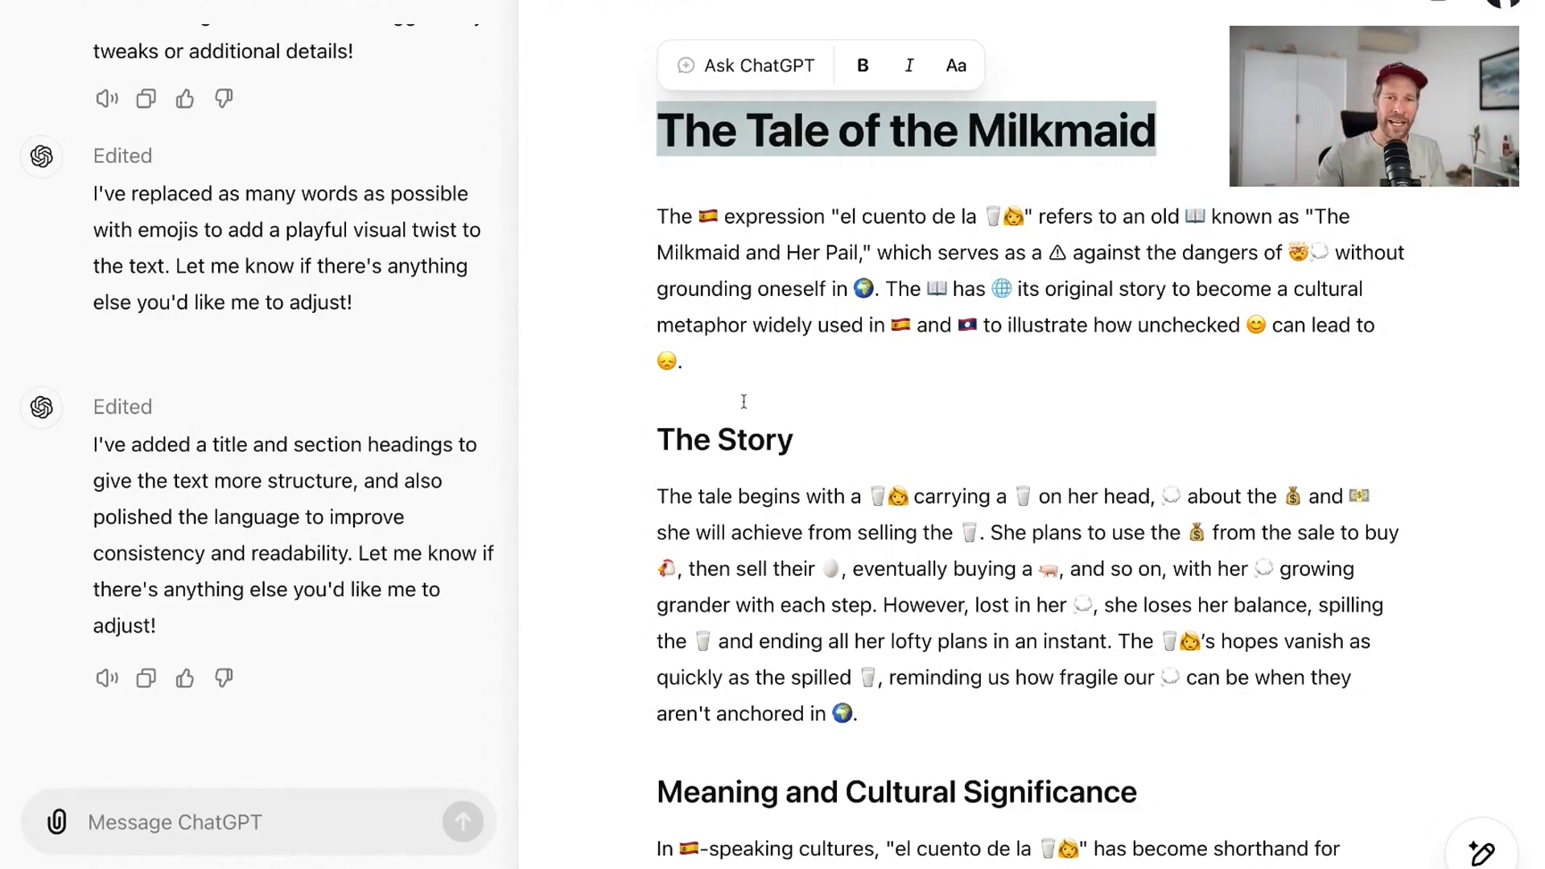
scroll(918, 561, down, 2)
scroll(919, 561, down, 7)
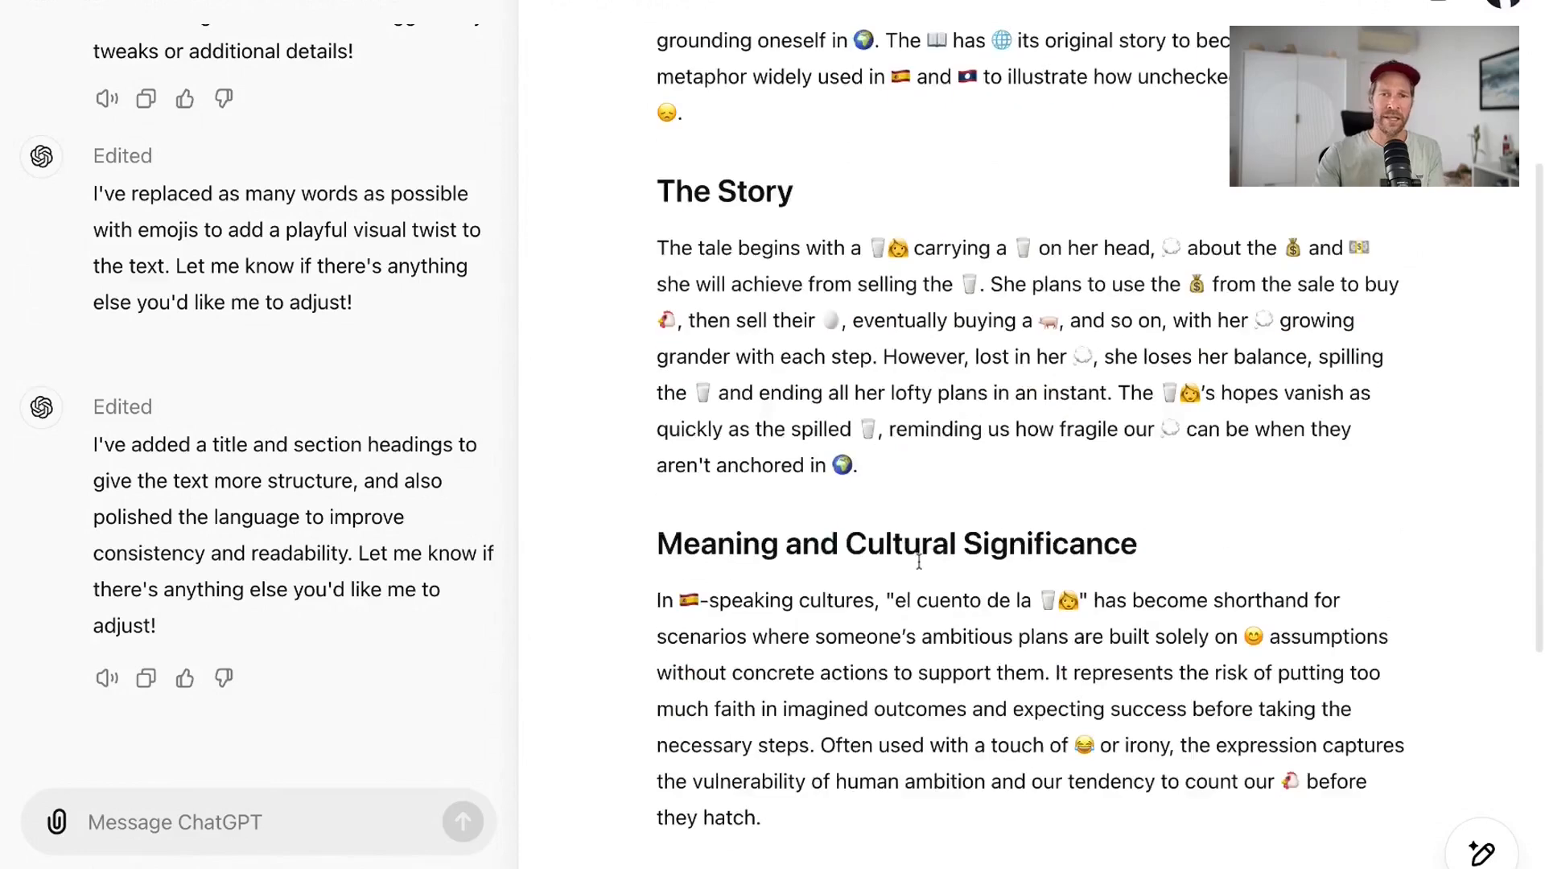
scroll(1092, 443, up, 6)
scroll(1092, 443, up, 4)
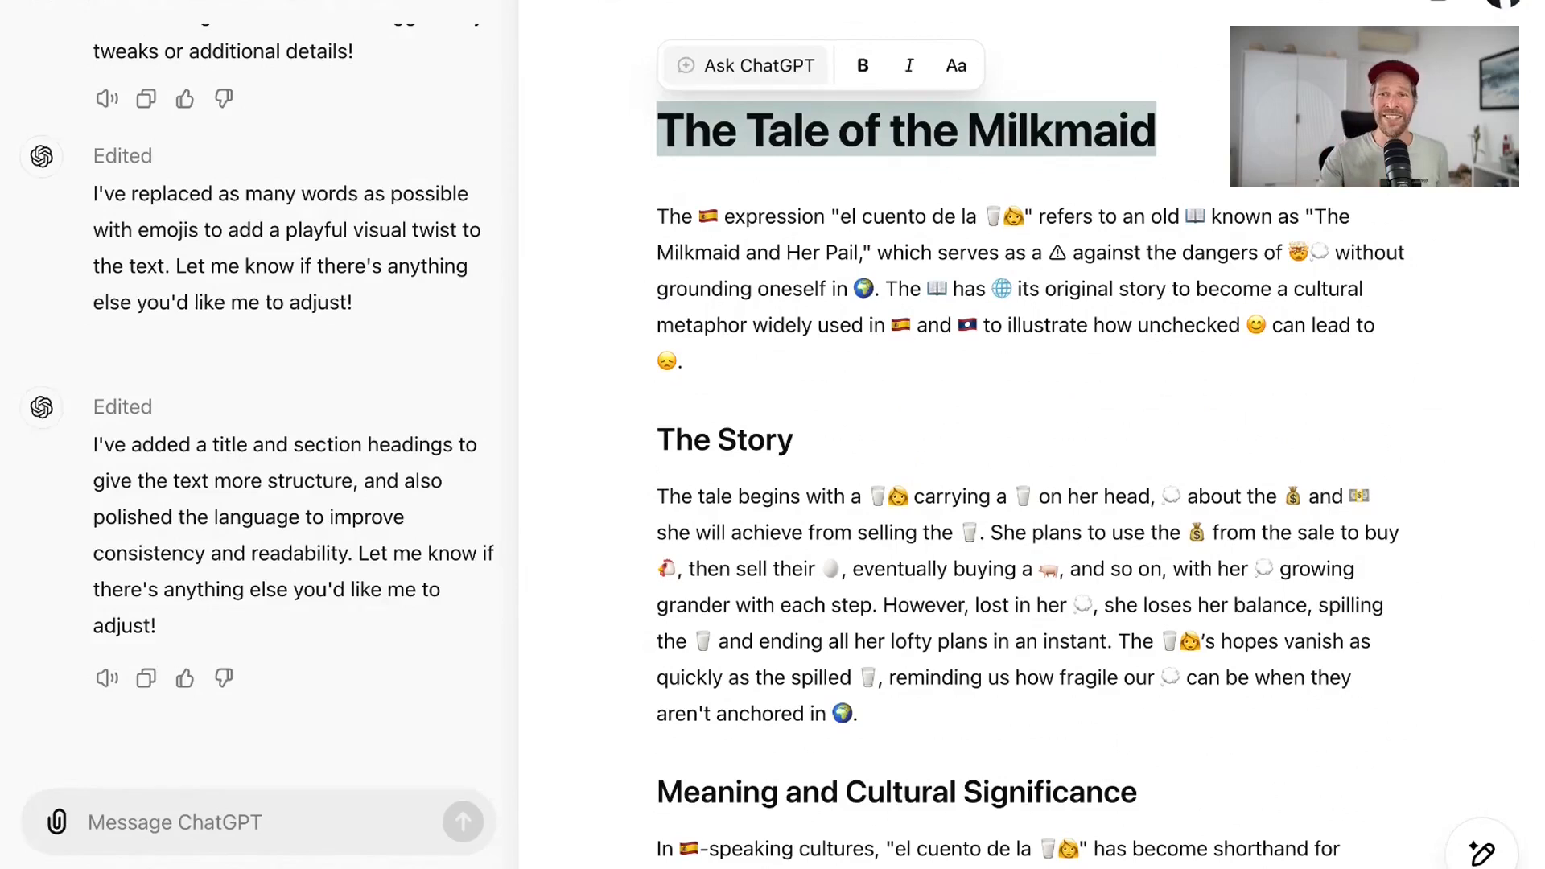
double_click(1061, 130)
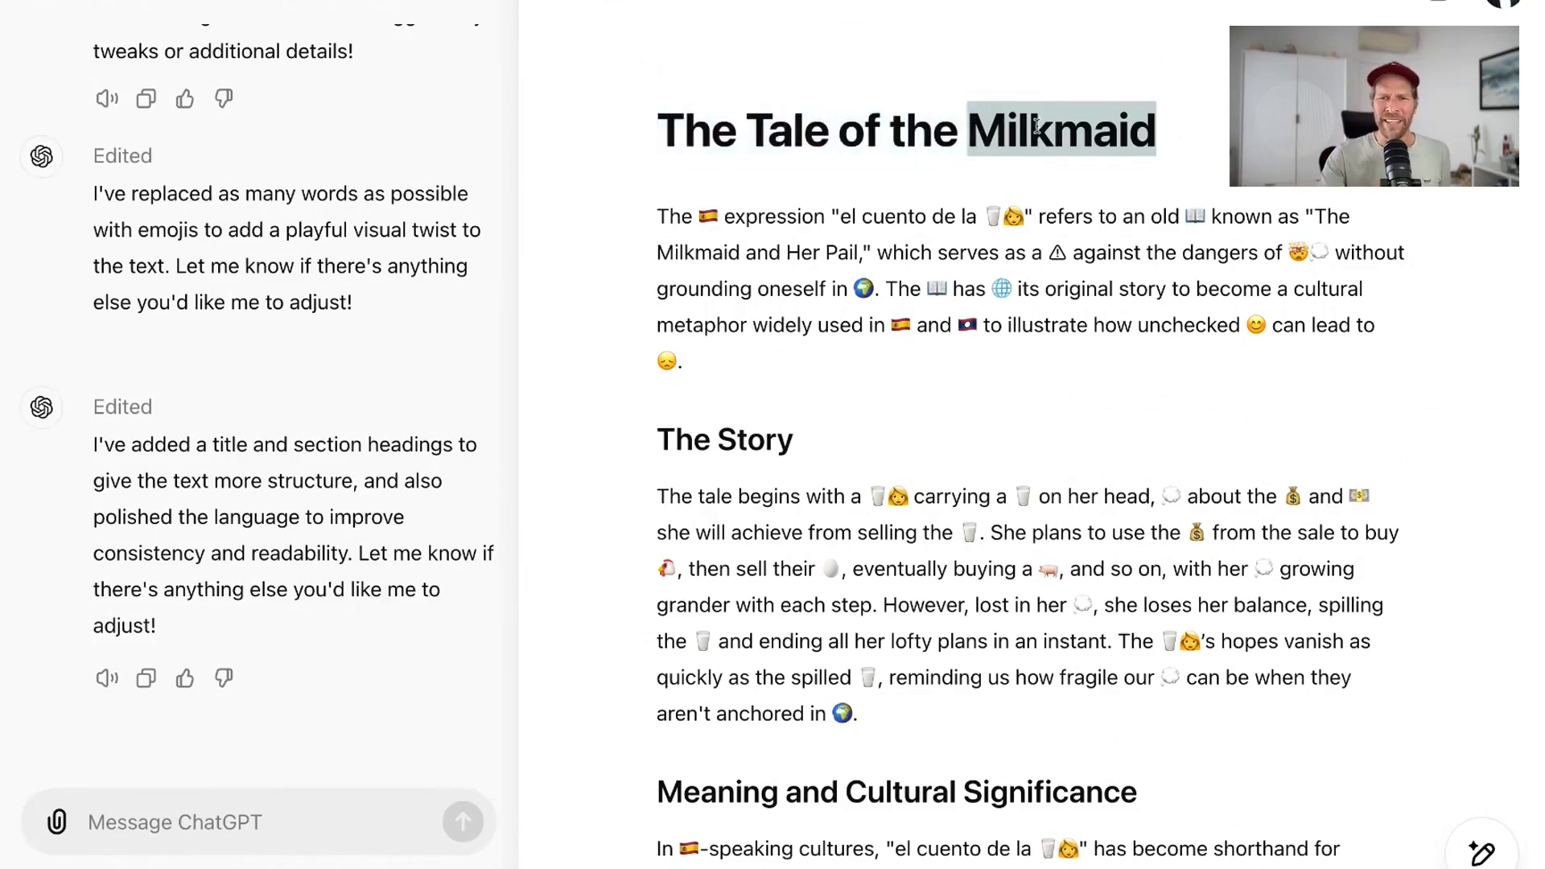
click(873, 193)
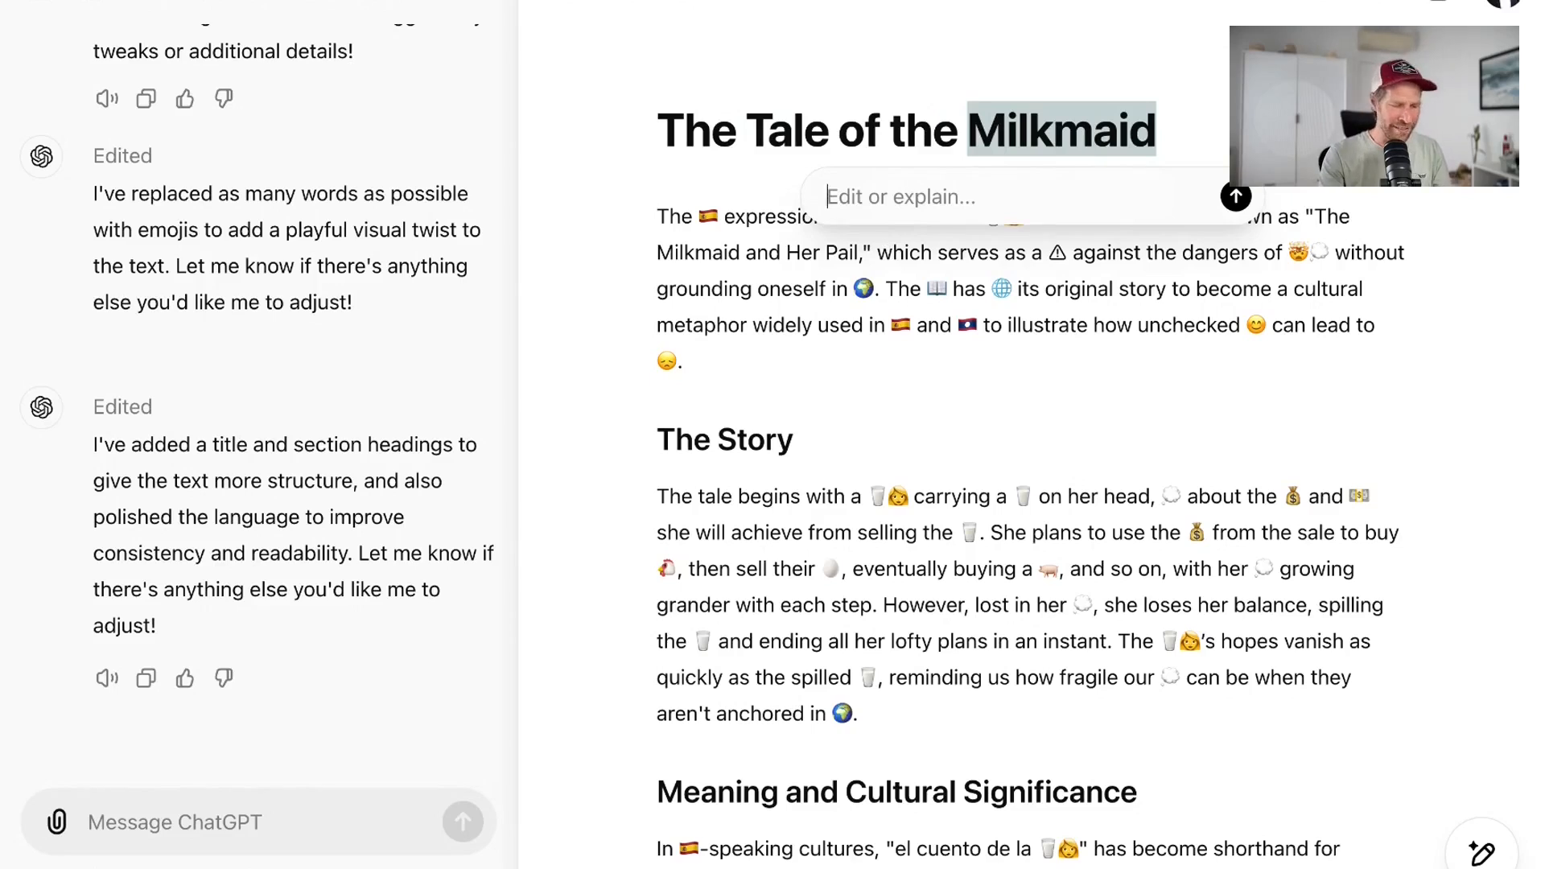
text(explain)
key(Return)
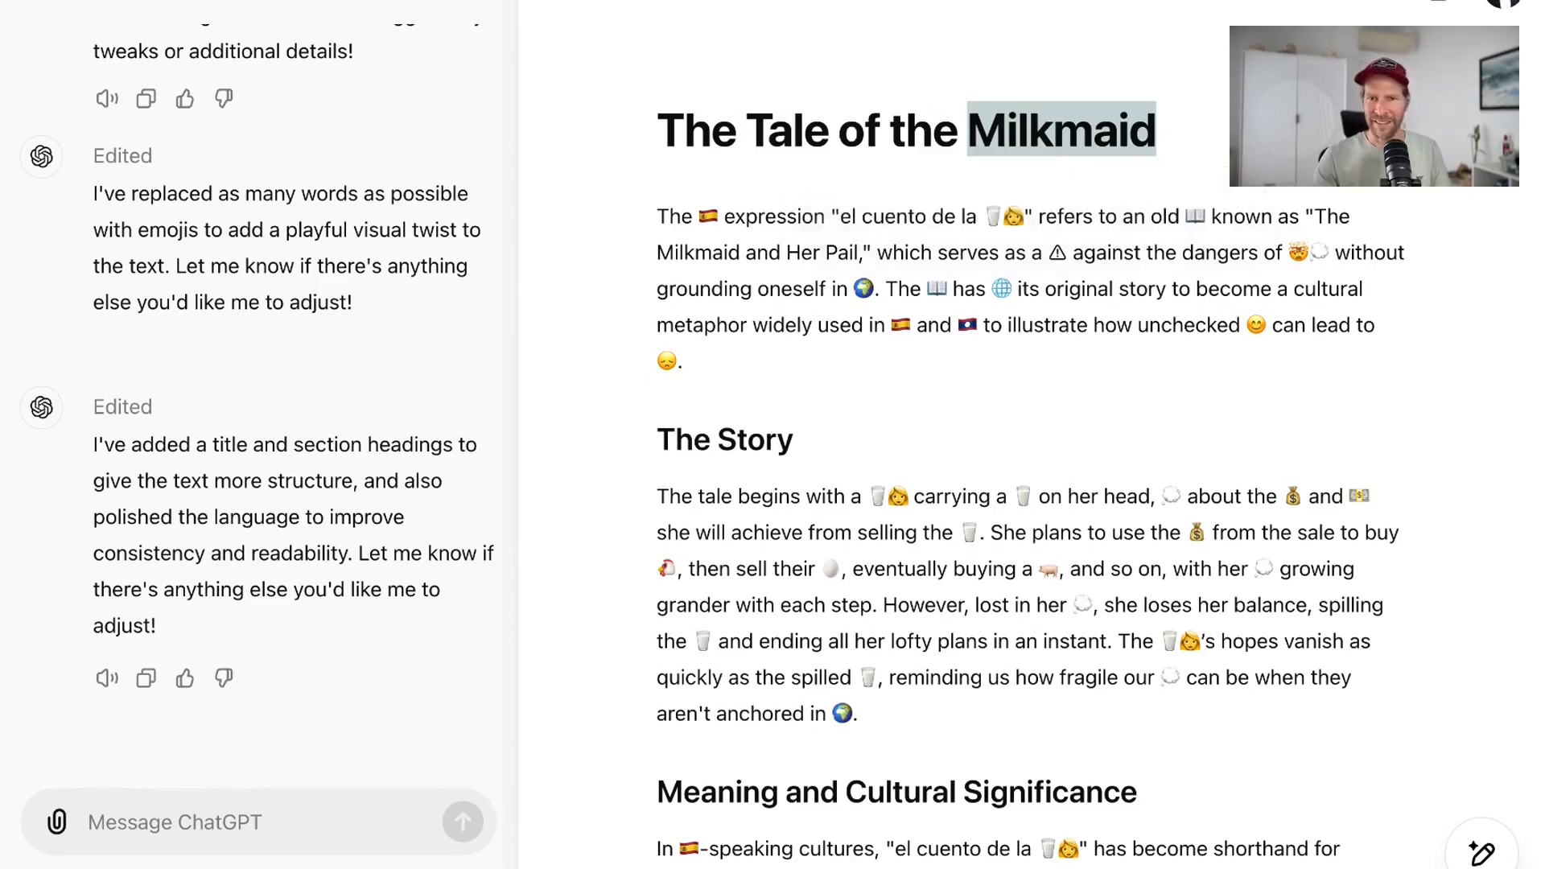
Try the Kindergarten and Graduate School reading levels, and rewrite the article at the College level
scroll(914, 137, down, 1)
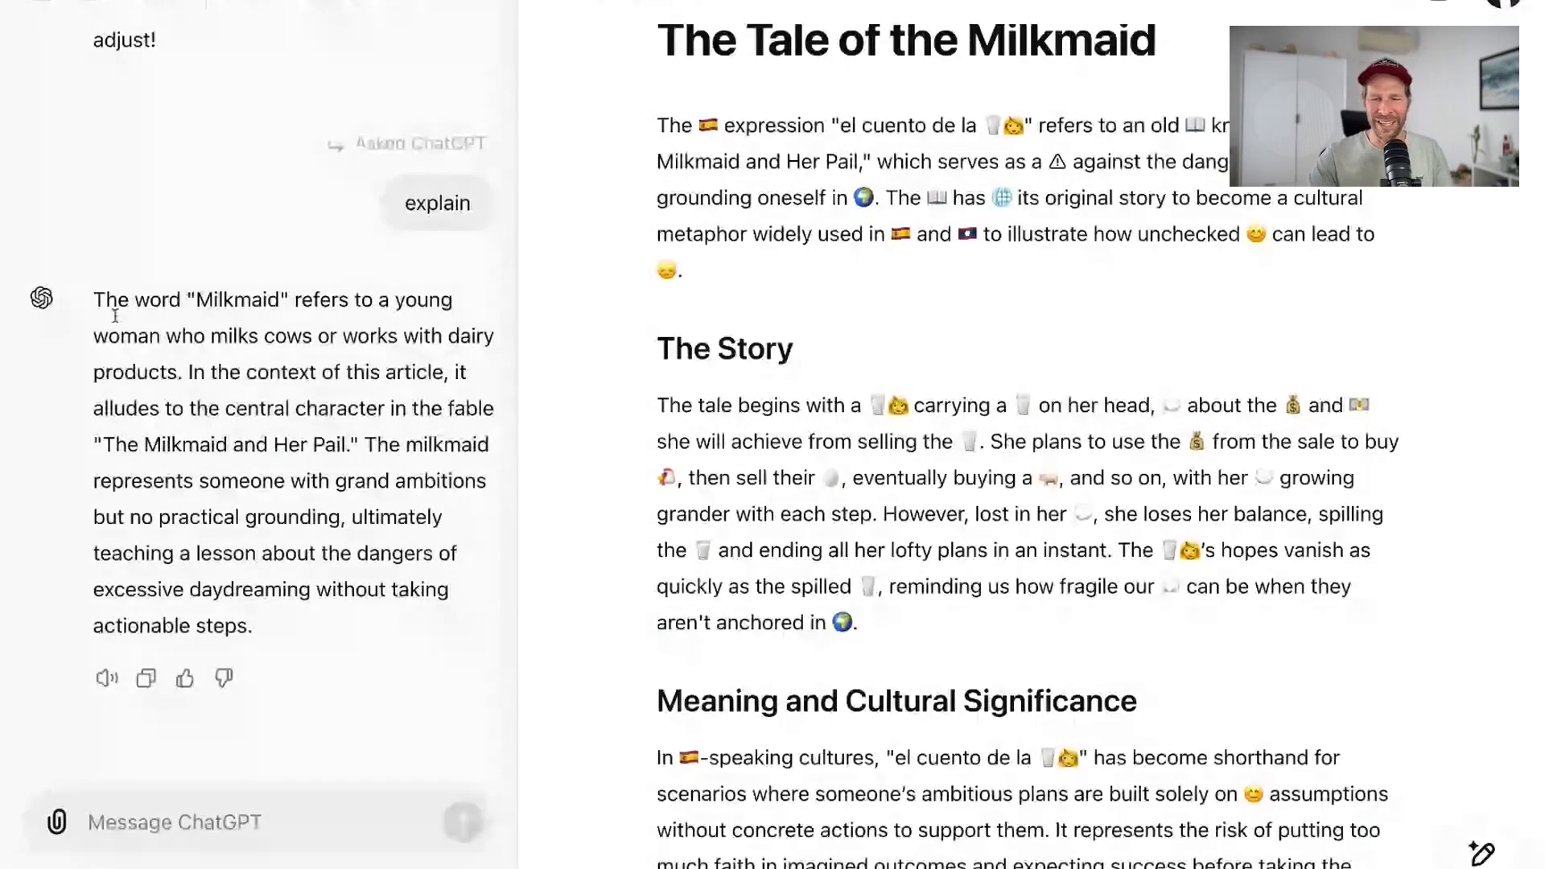
scroll(1038, 304, up, 2)
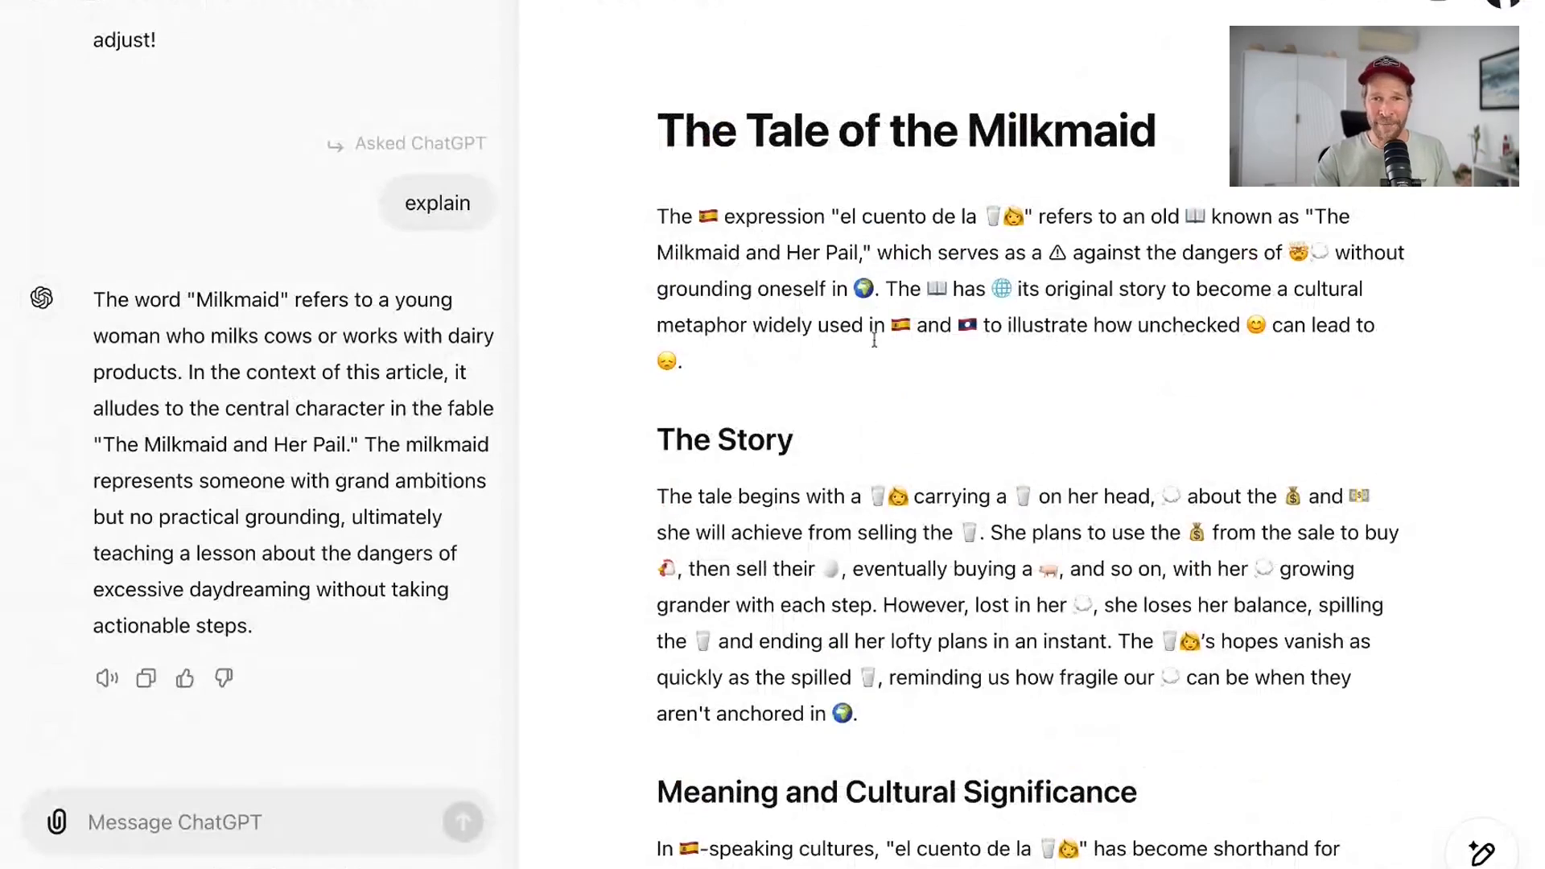
mouse_move(1483, 853)
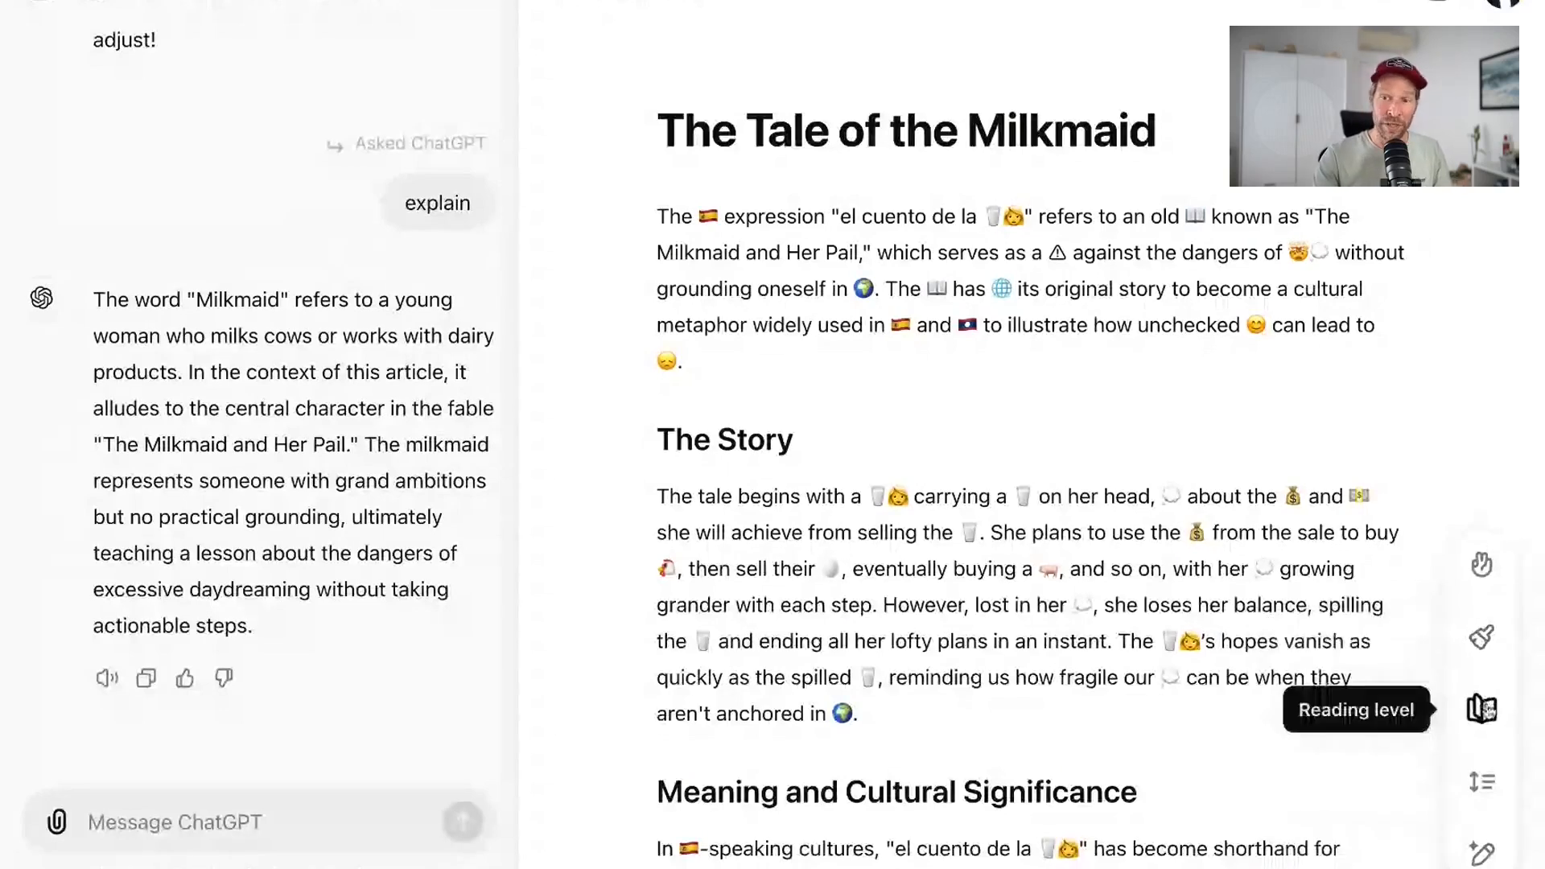
click(1483, 709)
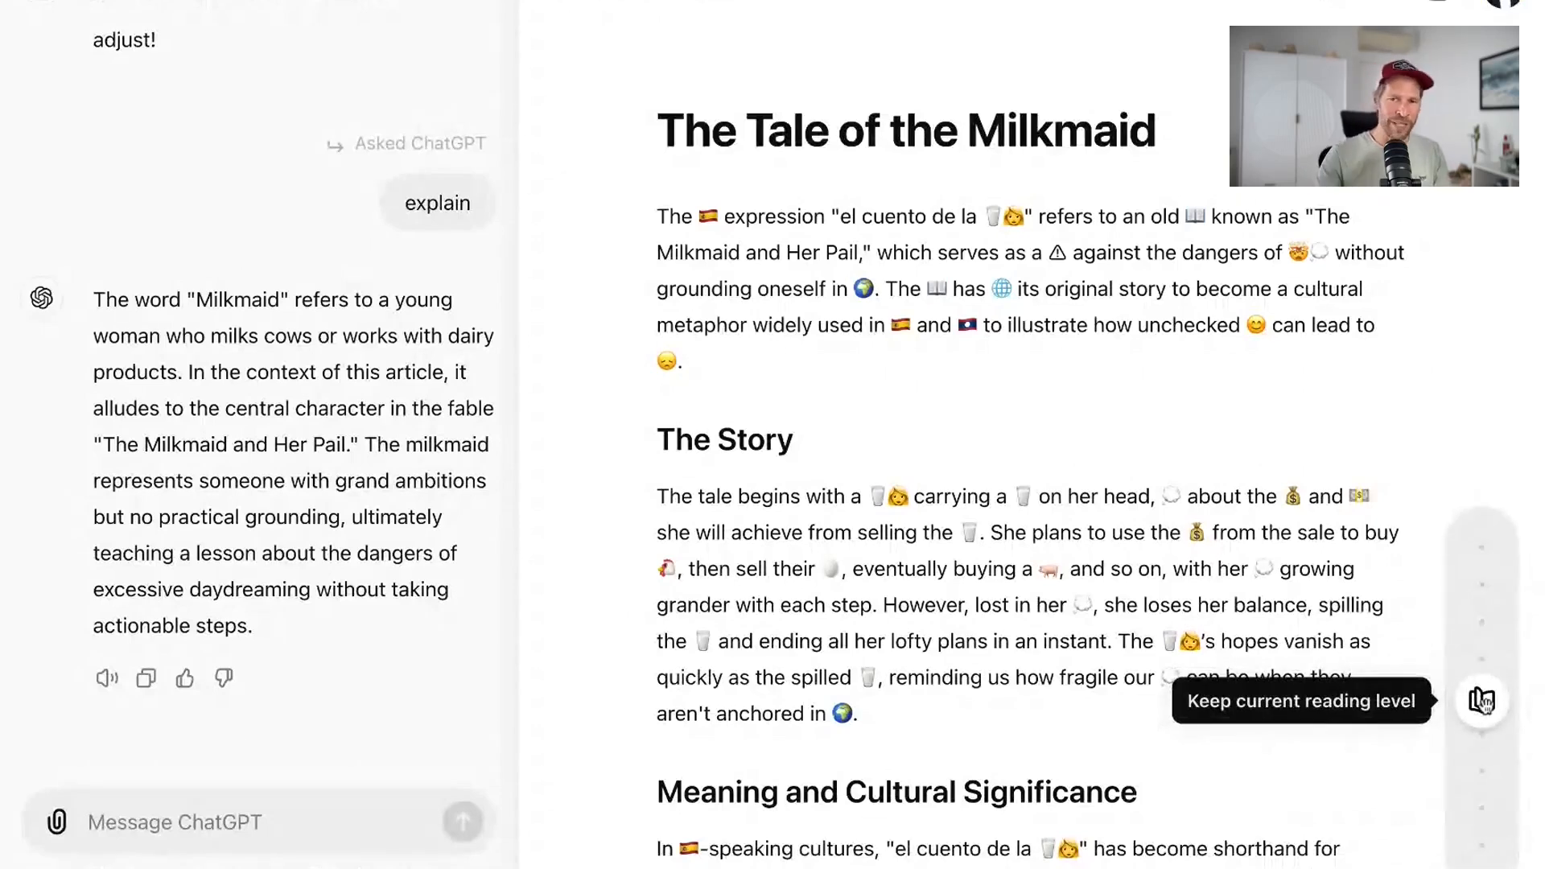
drag(1482, 701, 1480, 854)
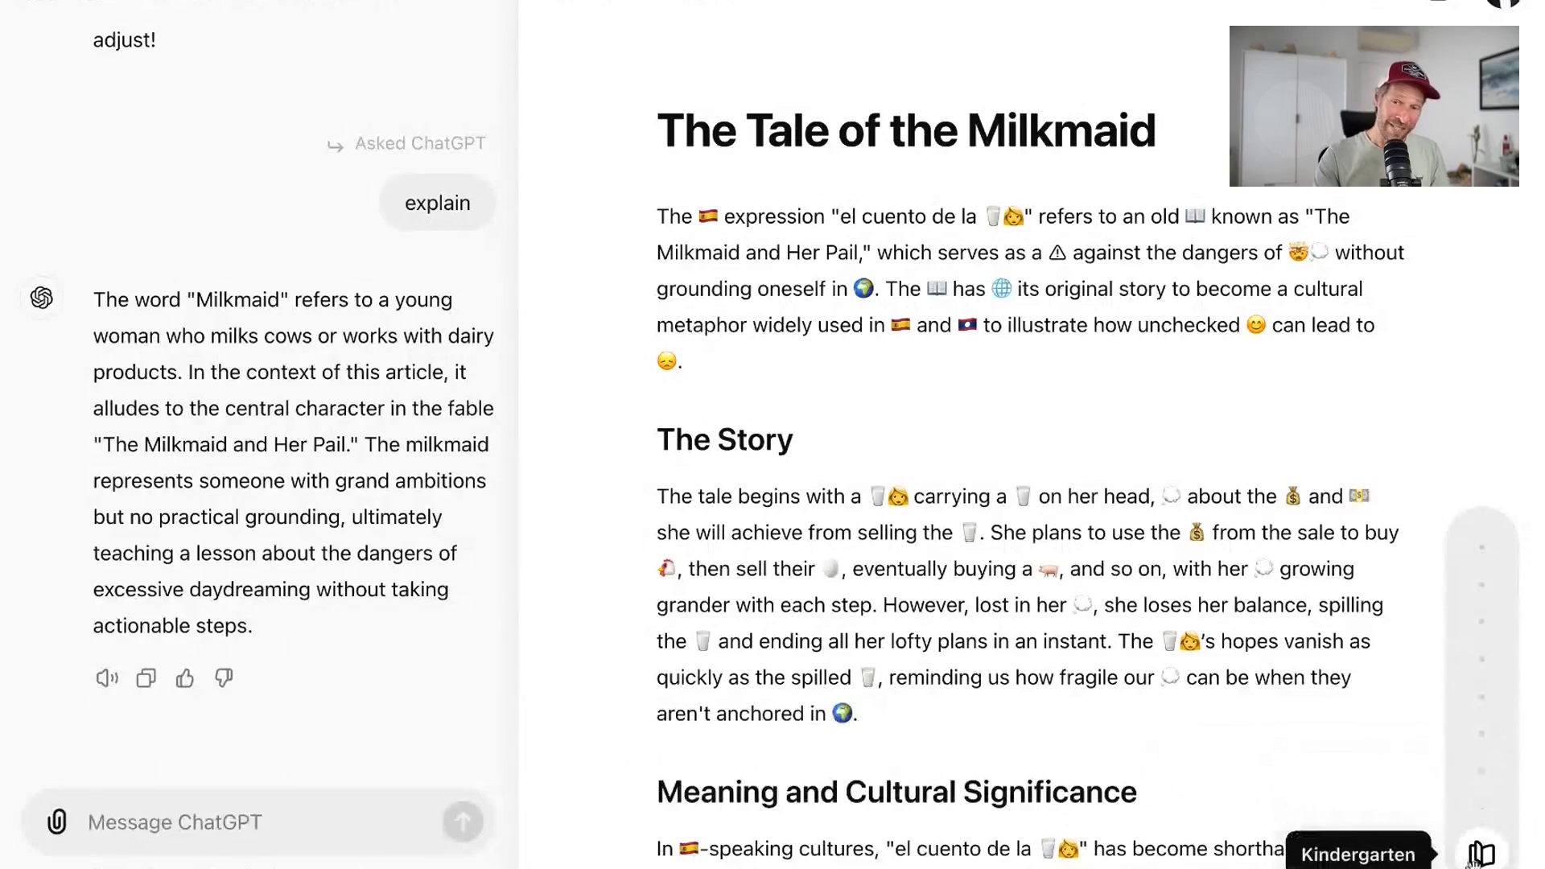
drag(1475, 859, 1487, 533)
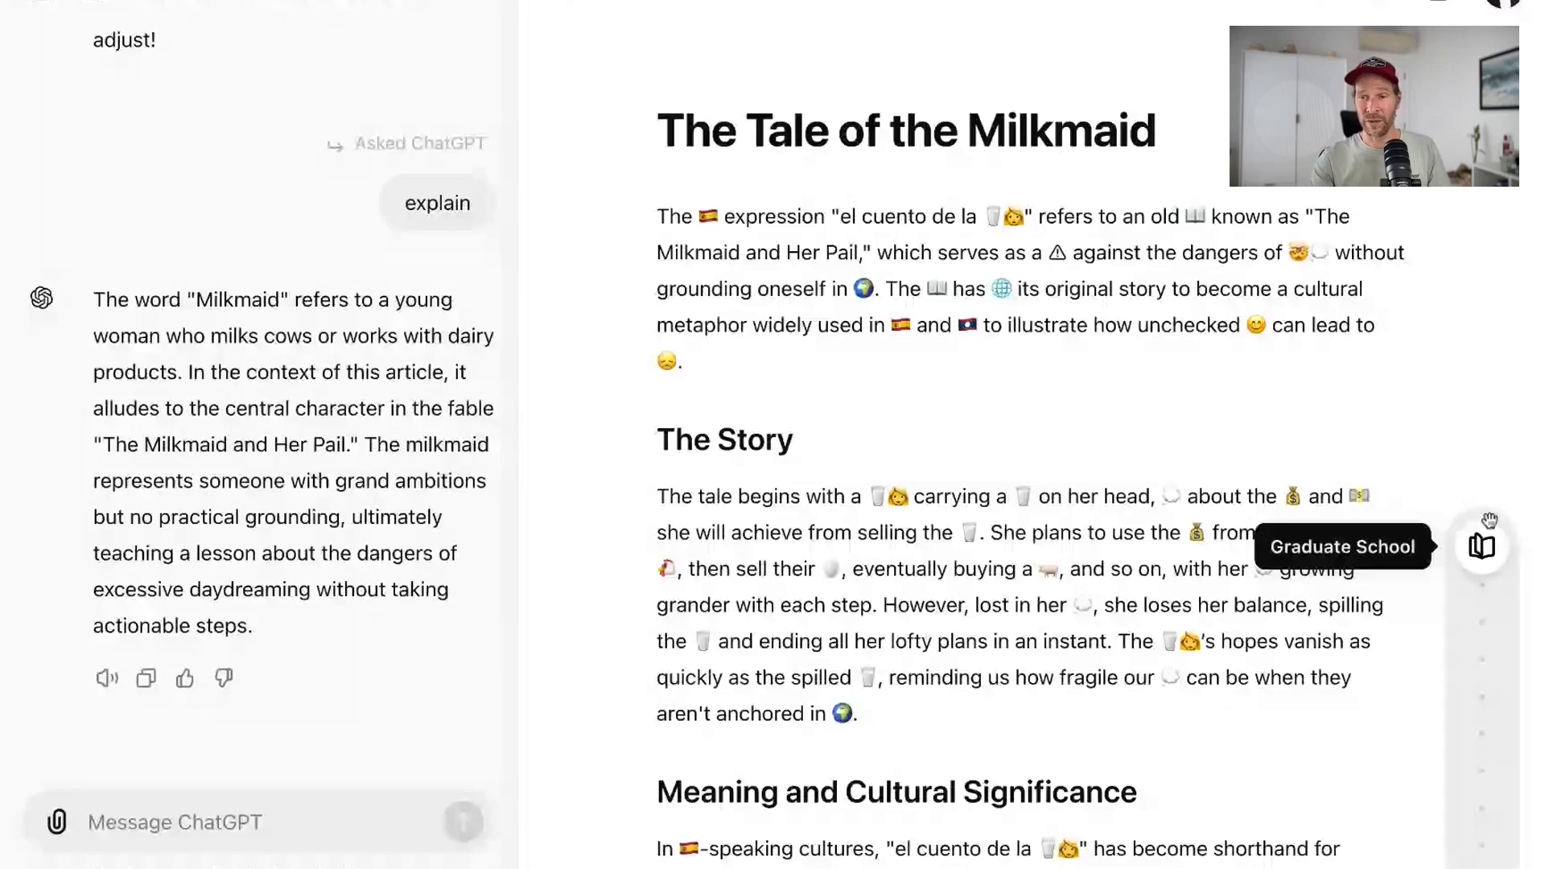
drag(1488, 519, 1484, 640)
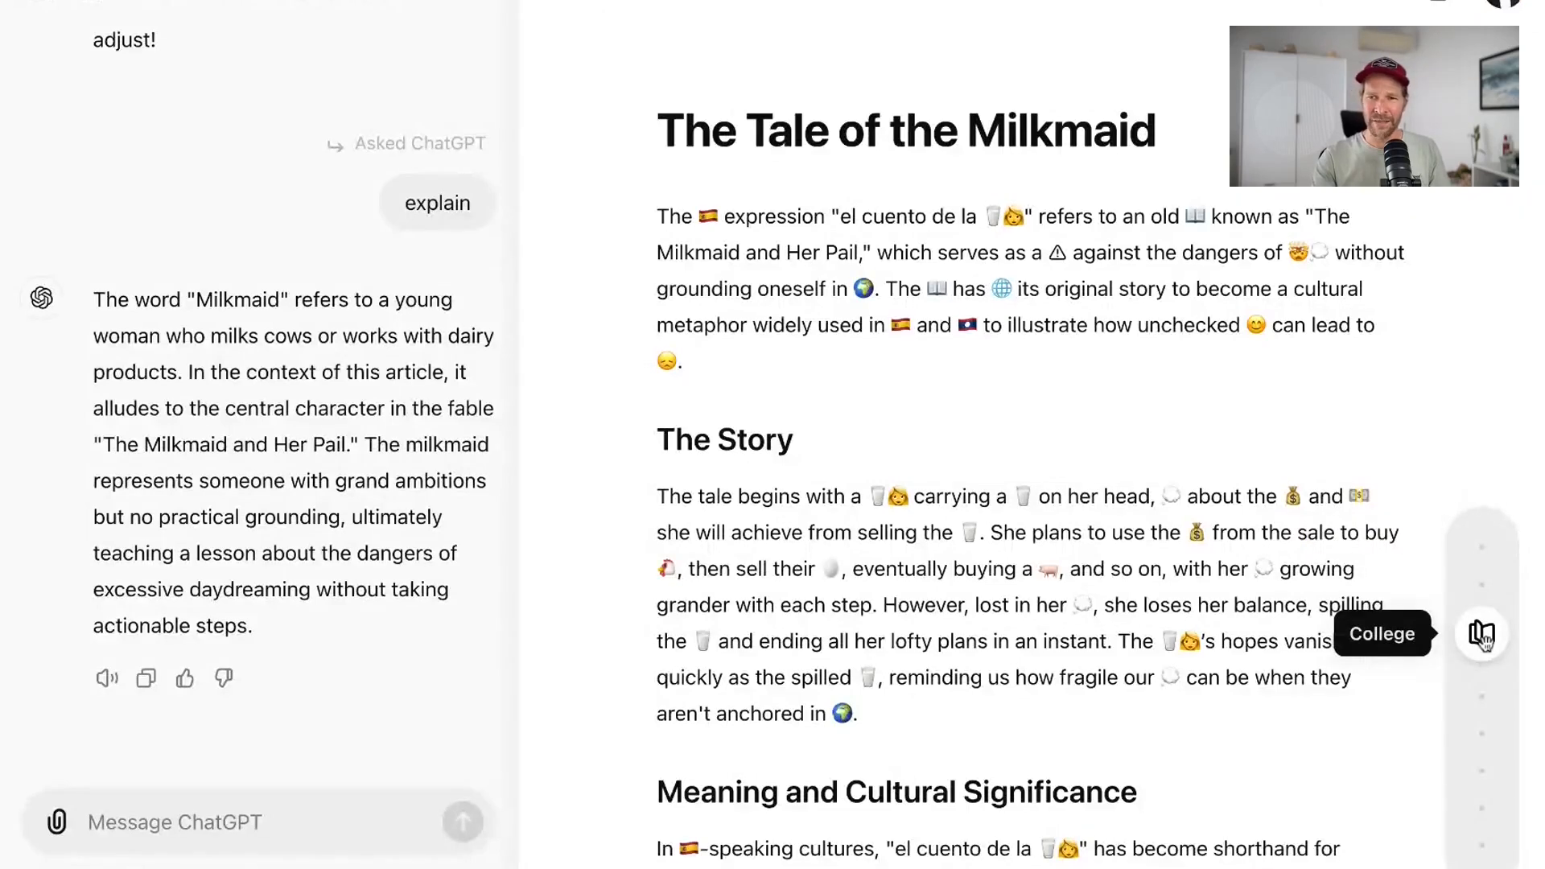
click(1483, 635)
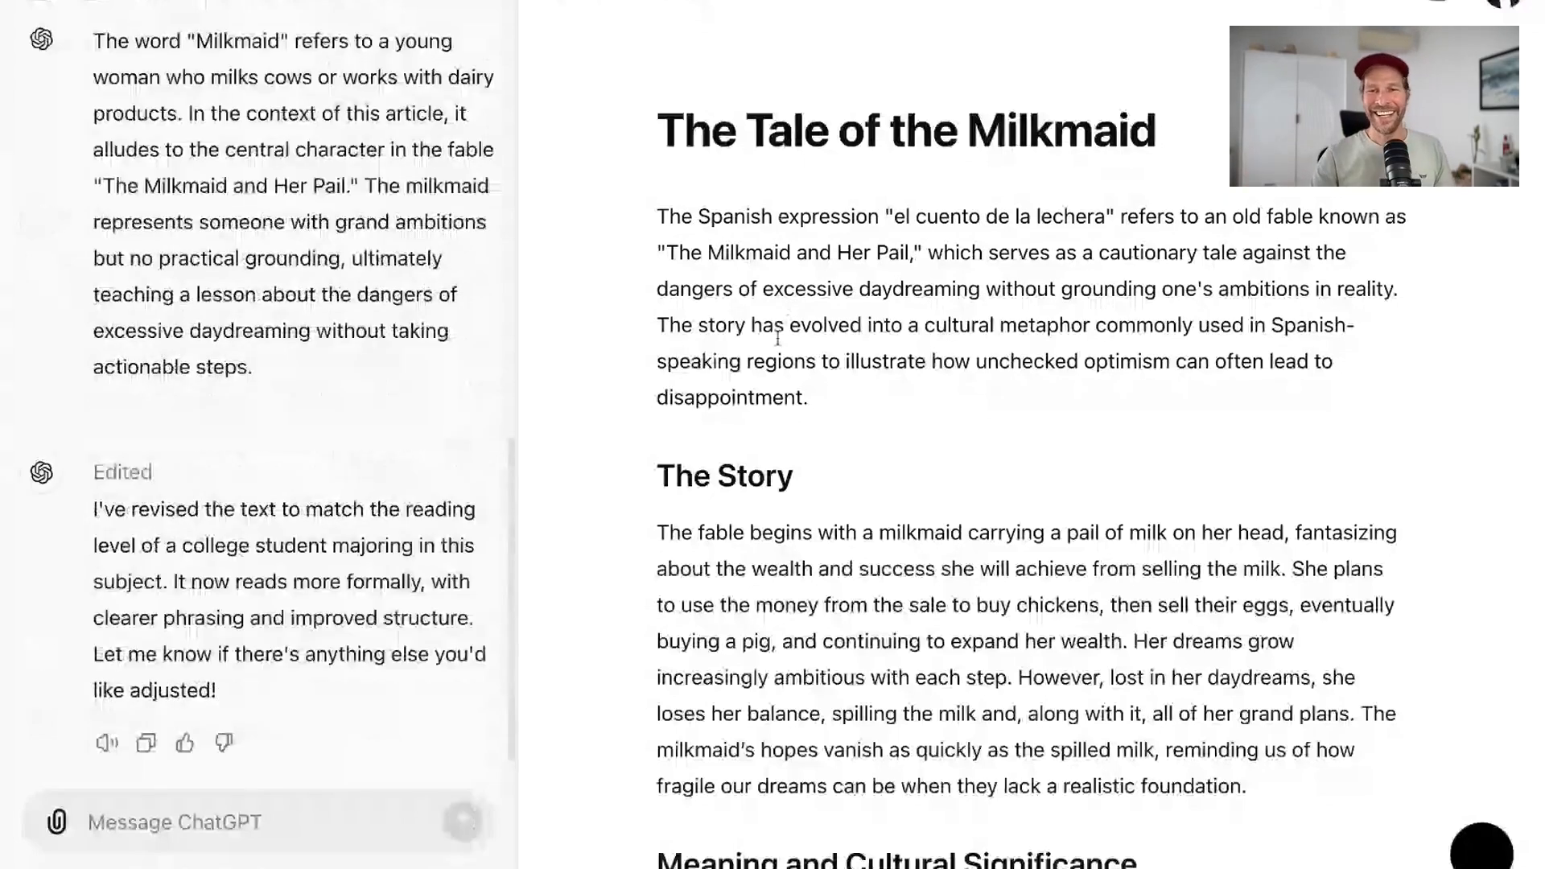
Read through the revised article's sections, from The Story to A Timeless Lesson, and return to its title
scroll(1077, 583, down, 6)
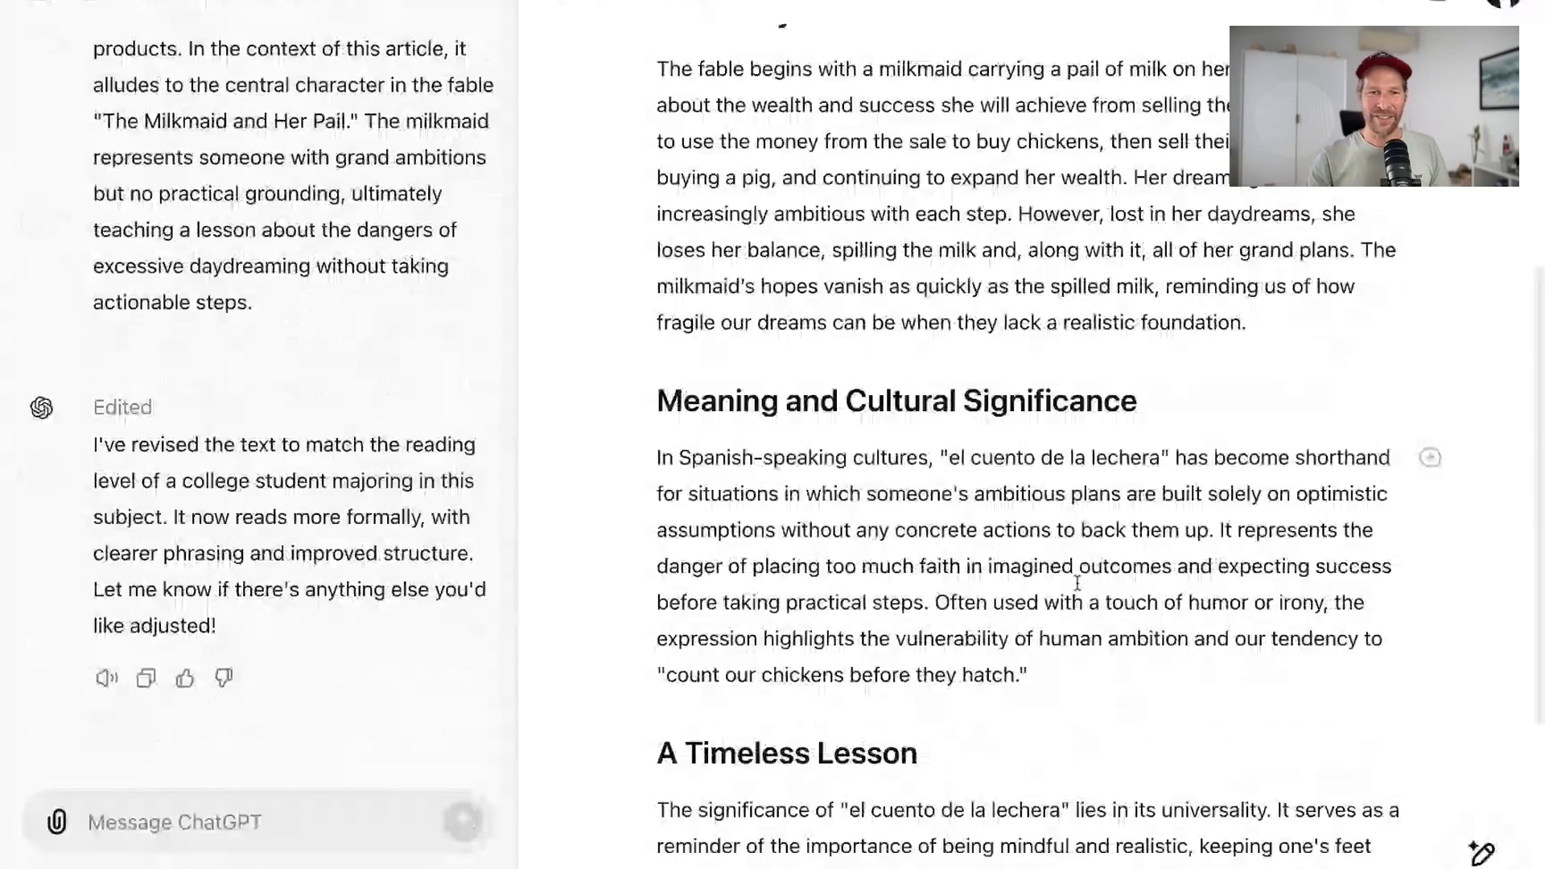
scroll(1076, 583, down, 5)
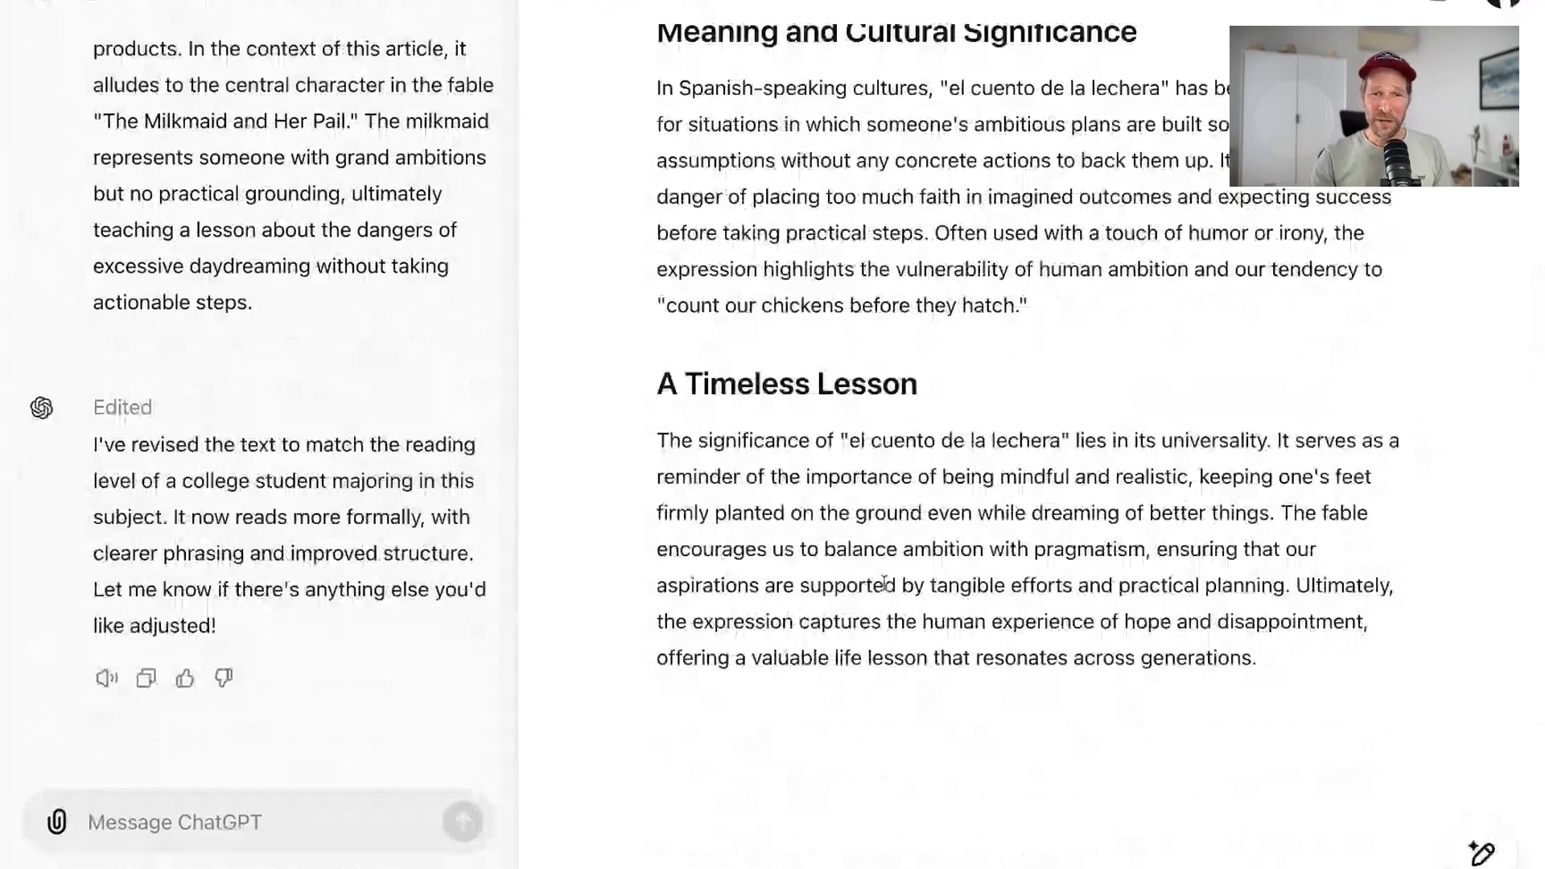
scroll(884, 583, up, 4)
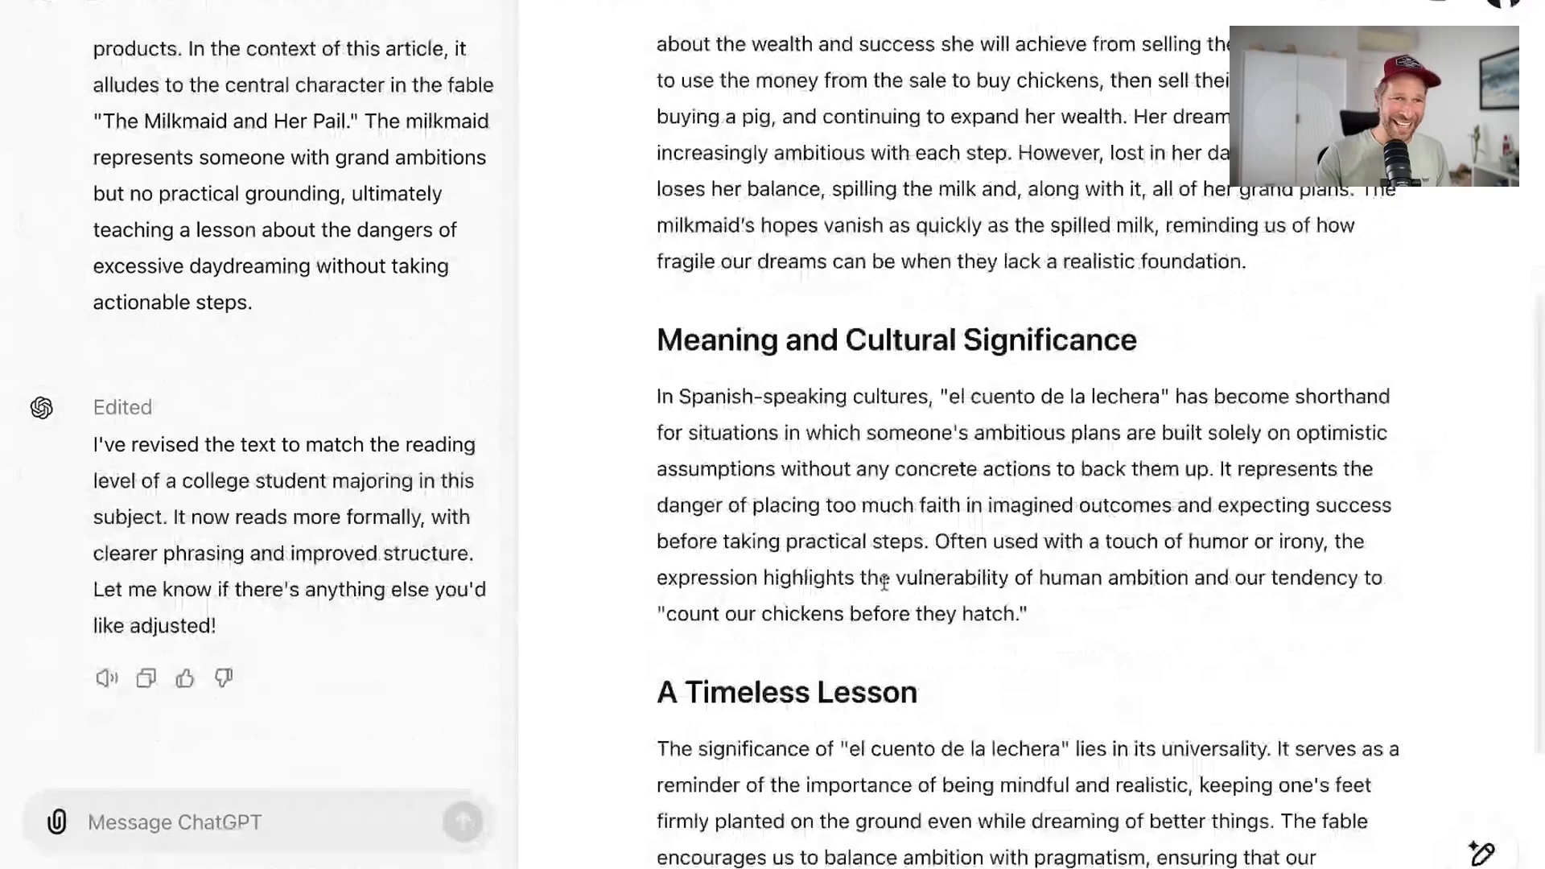
scroll(883, 583, up, 4)
scroll(99, 451, up, 1)
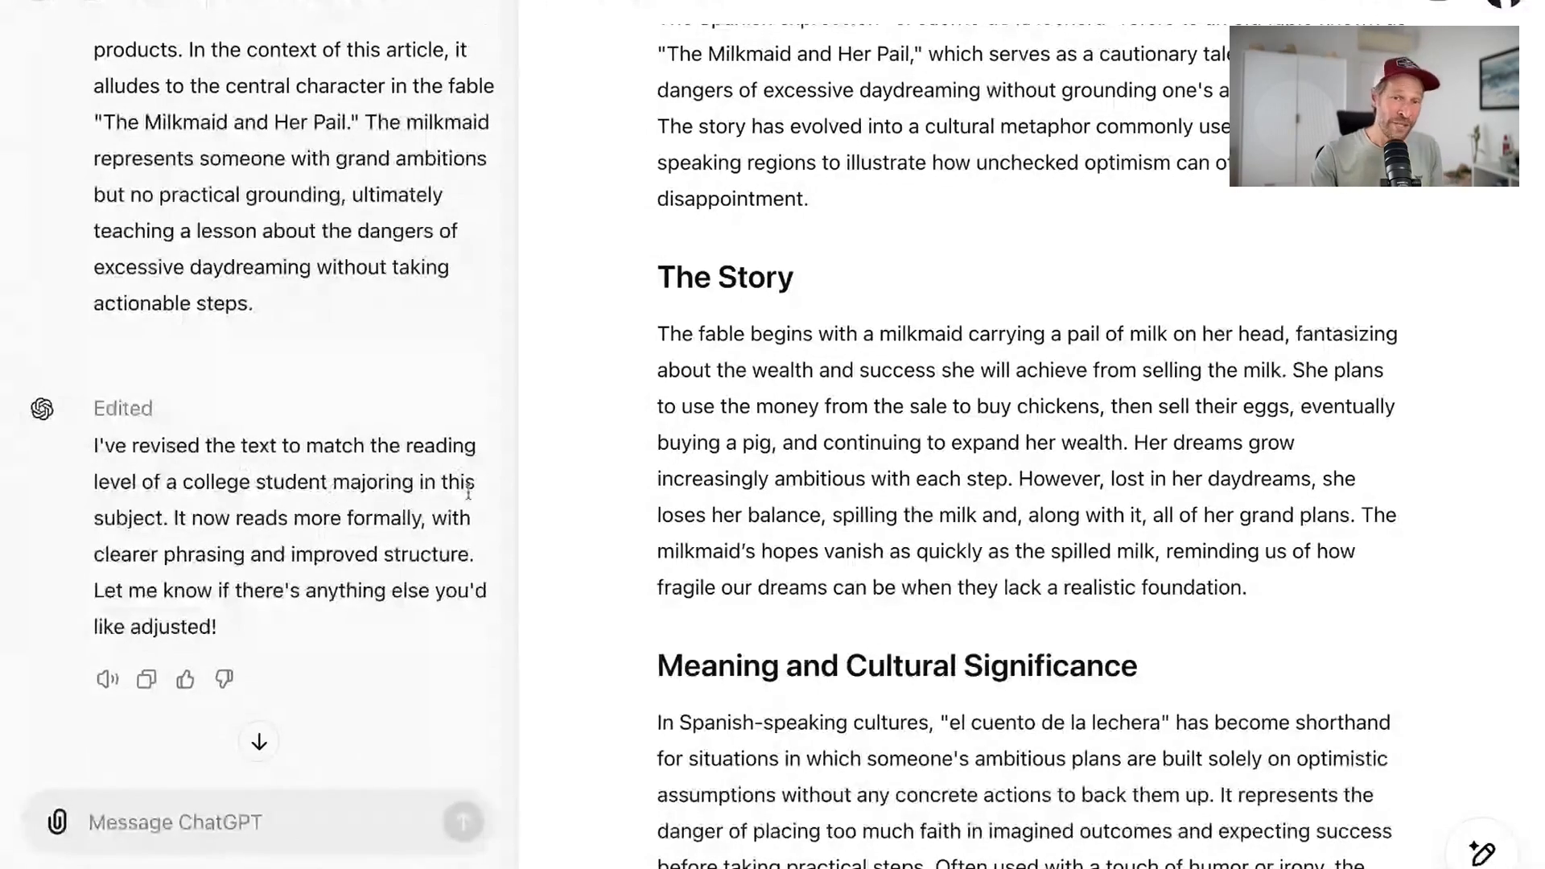
scroll(183, 567, down, 1)
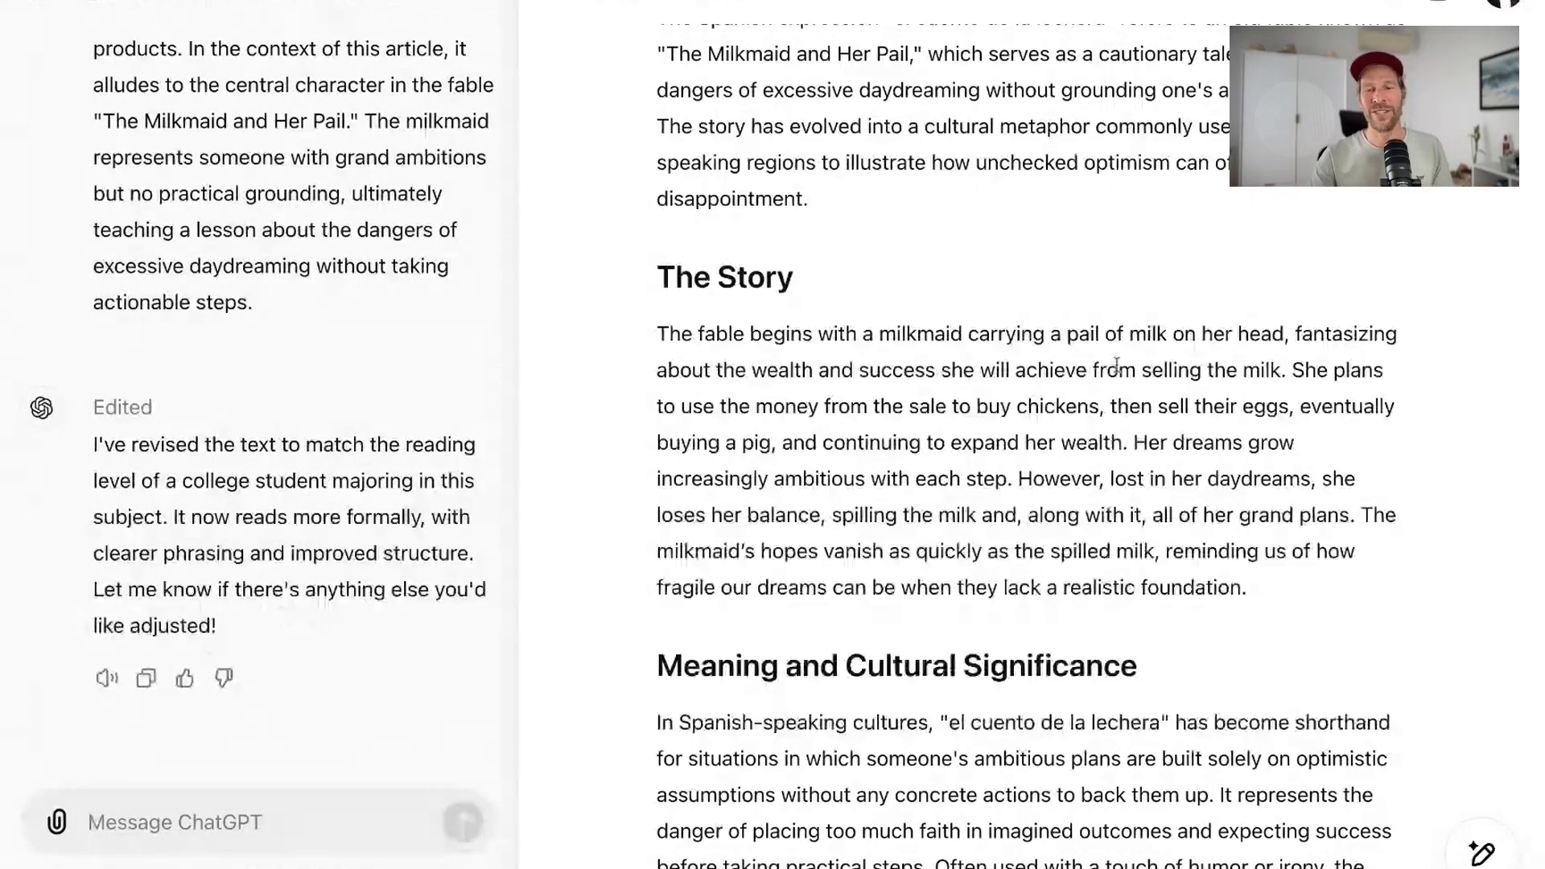
scroll(1019, 389, up, 2)
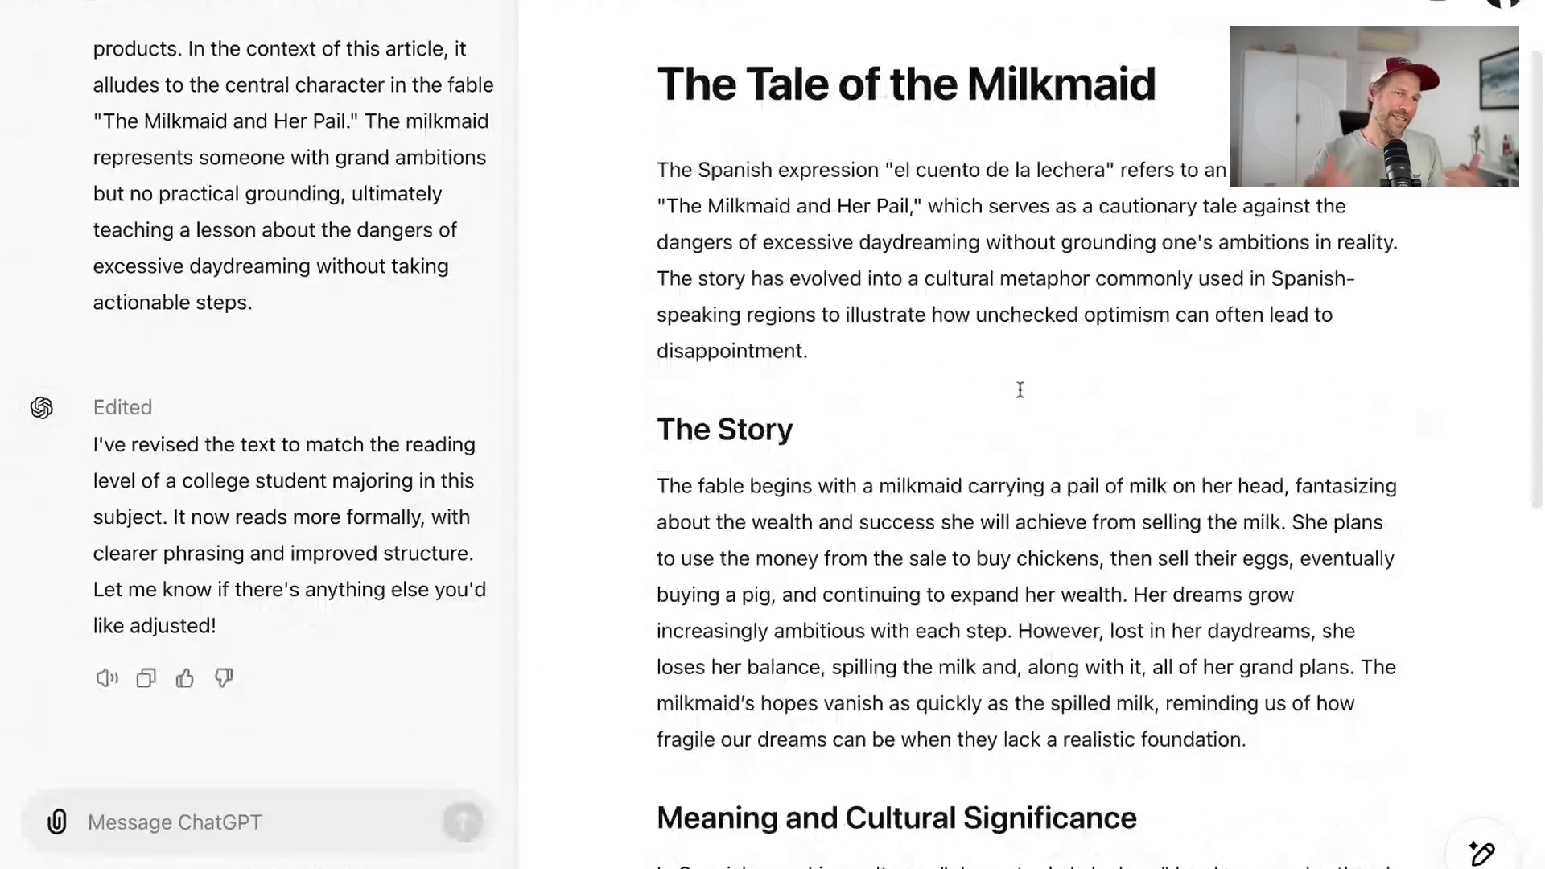
scroll(1019, 389, up, 1)
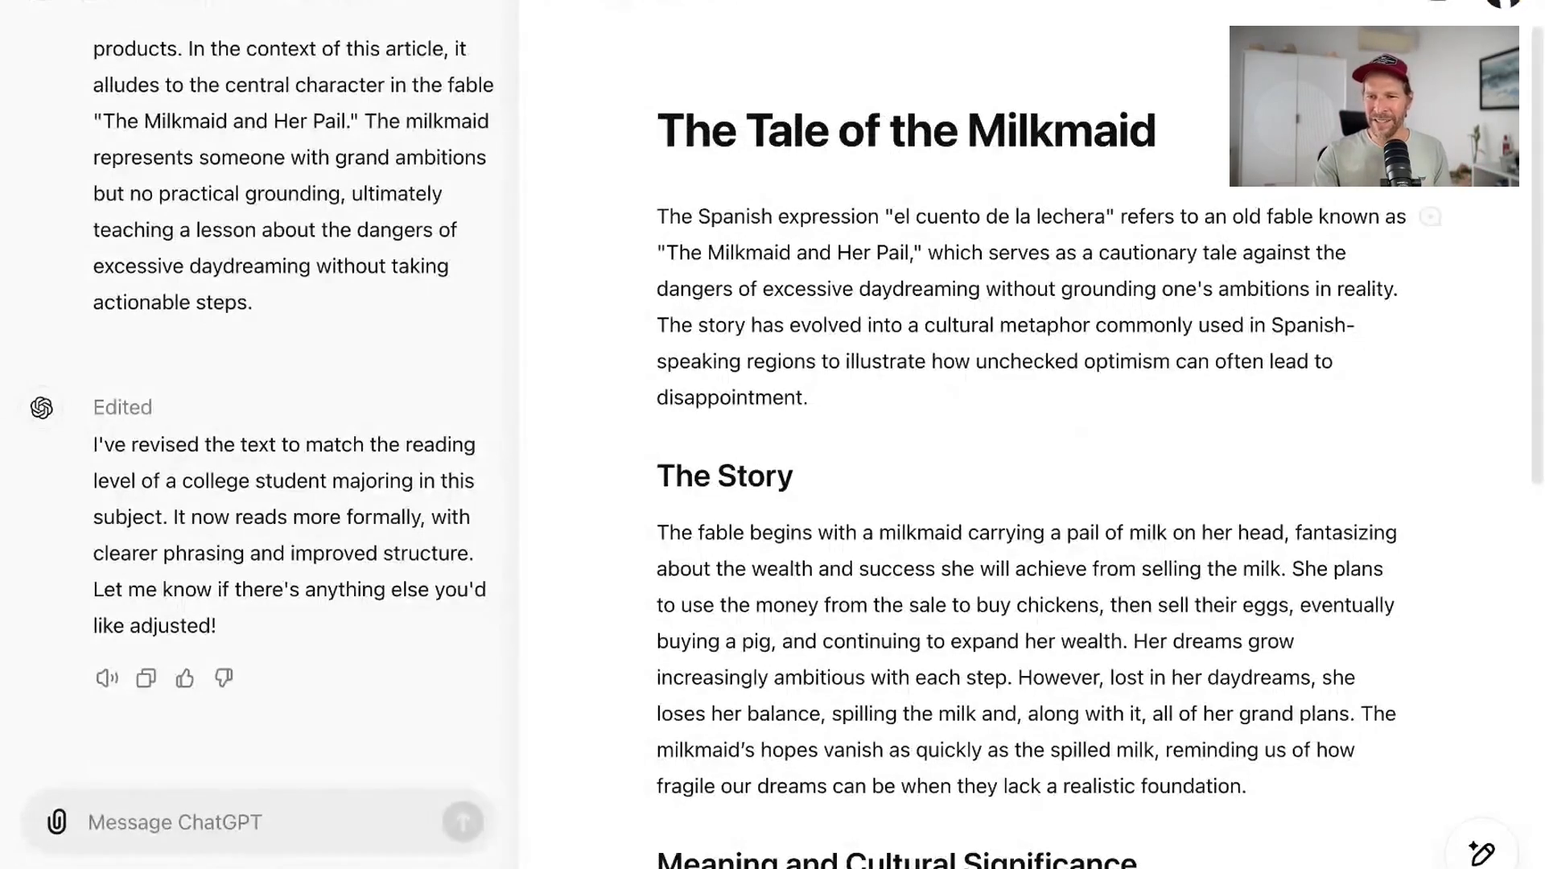
Rewrite the article at the Kindergarten reading level and skim the simplified version from the title down to The Lesson
mouse_move(1483, 858)
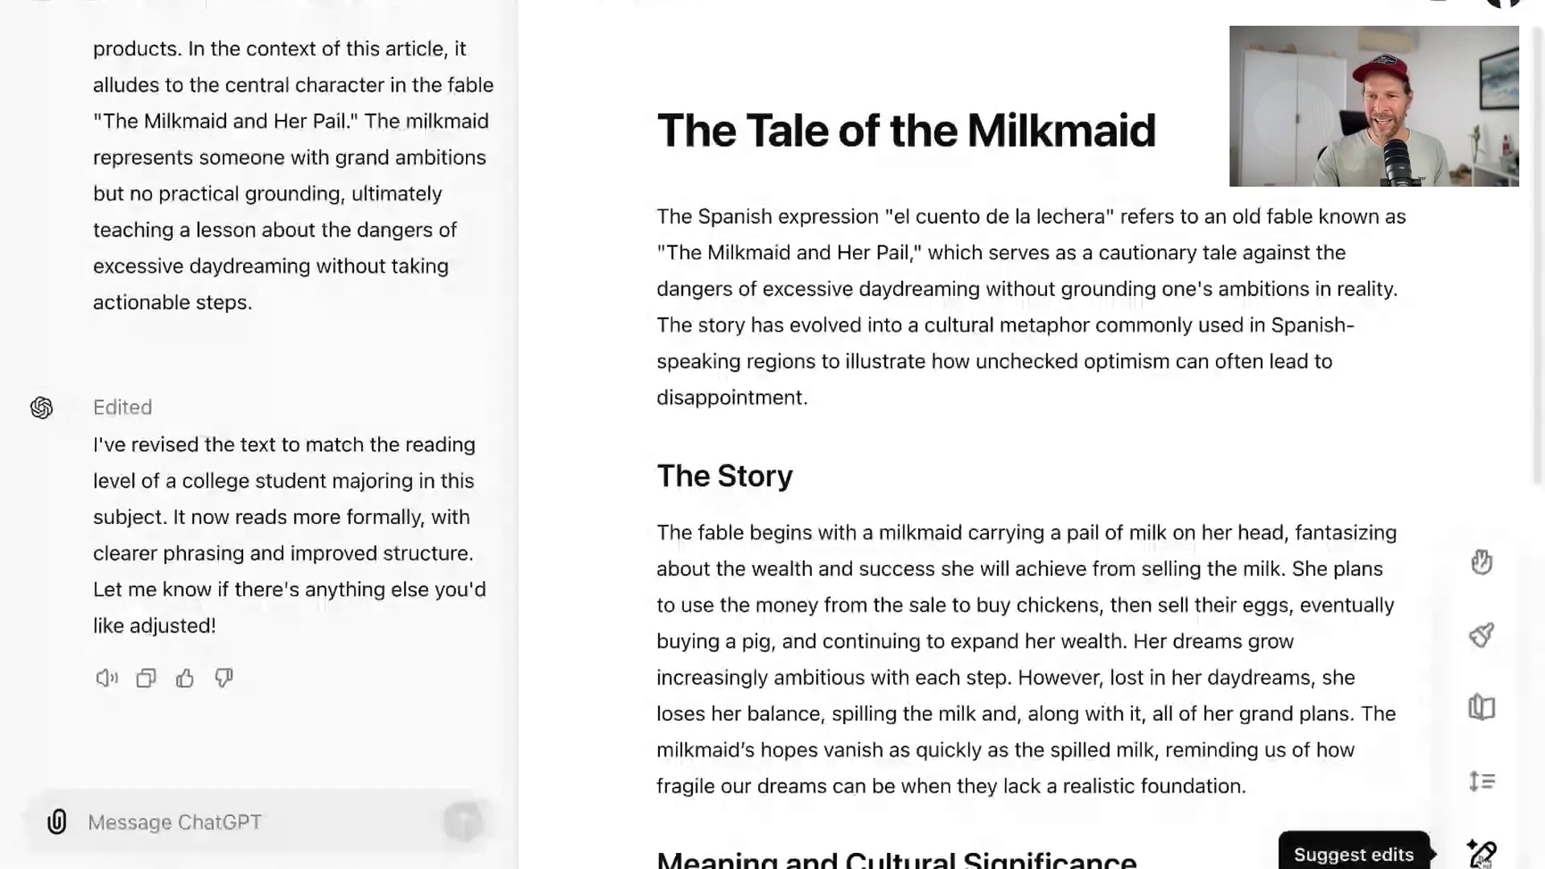
click(1479, 712)
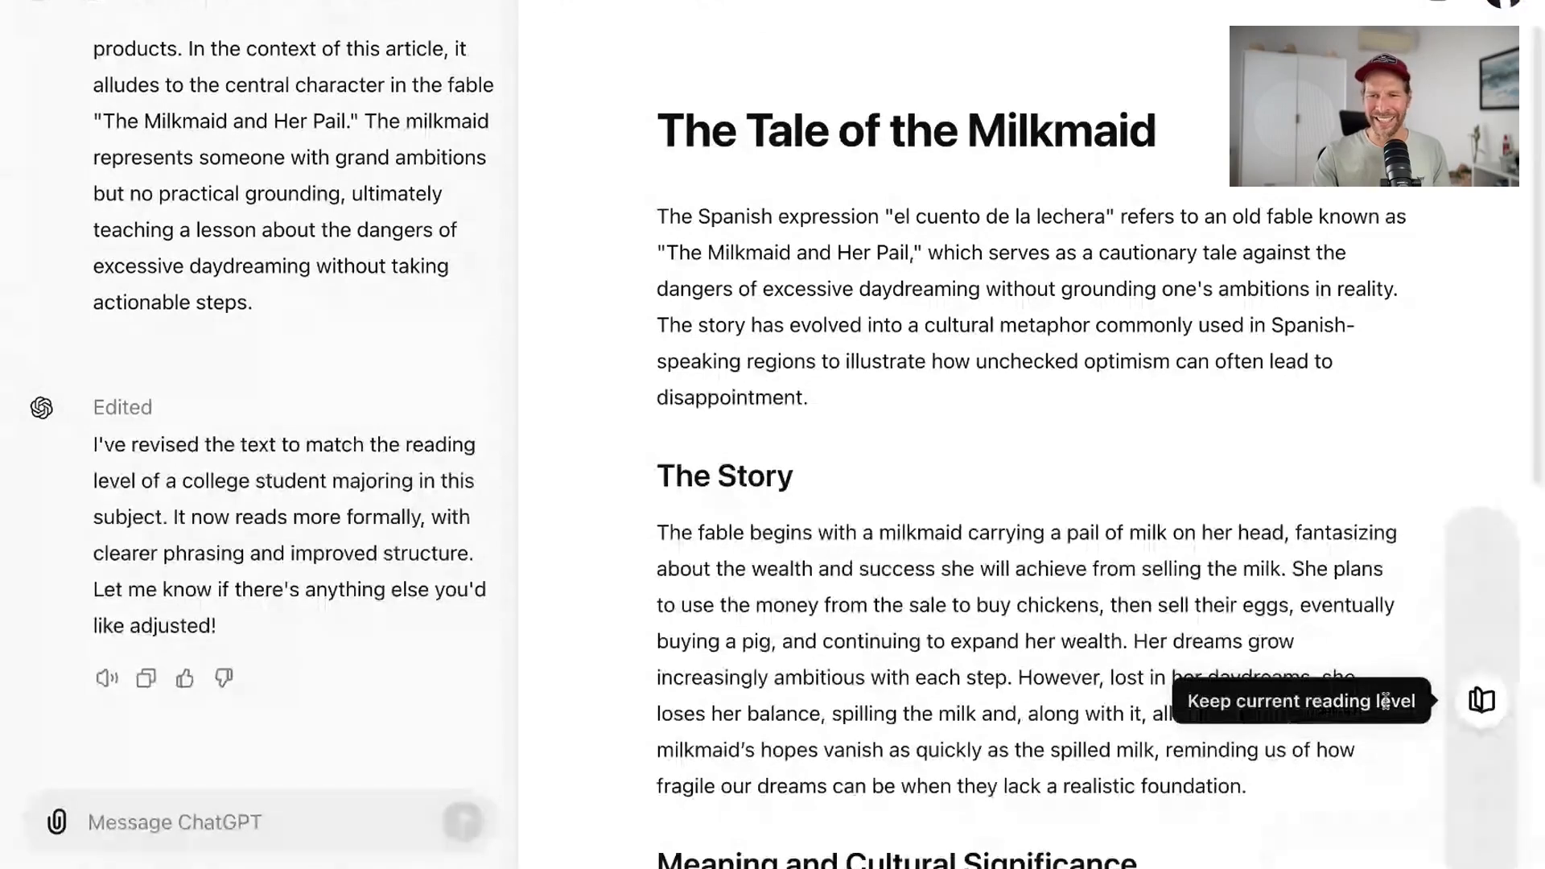
click(1481, 700)
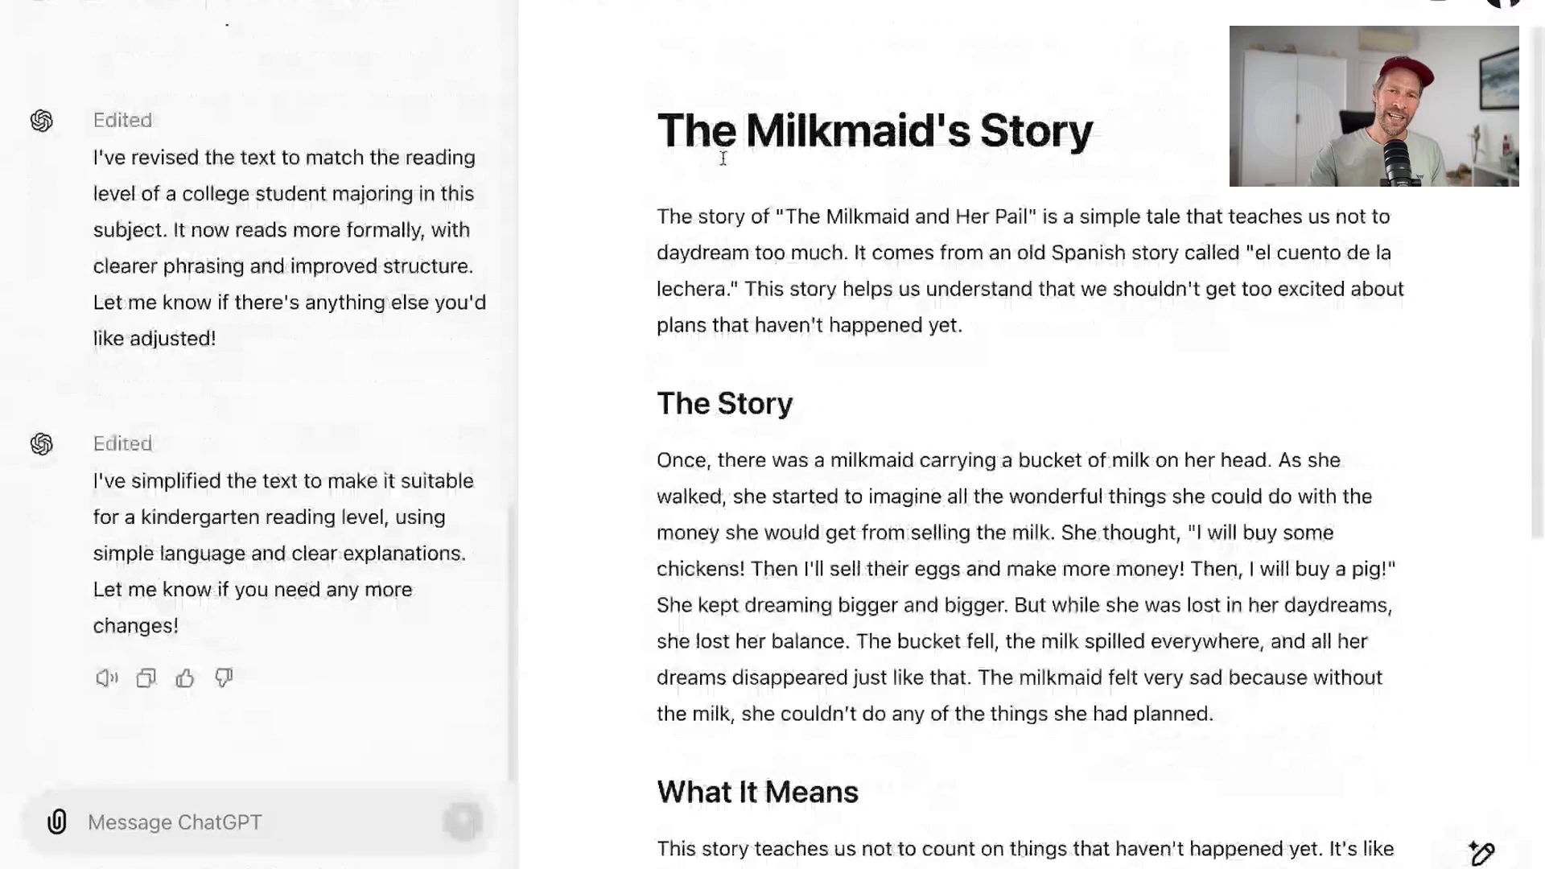
scroll(850, 524, down, 5)
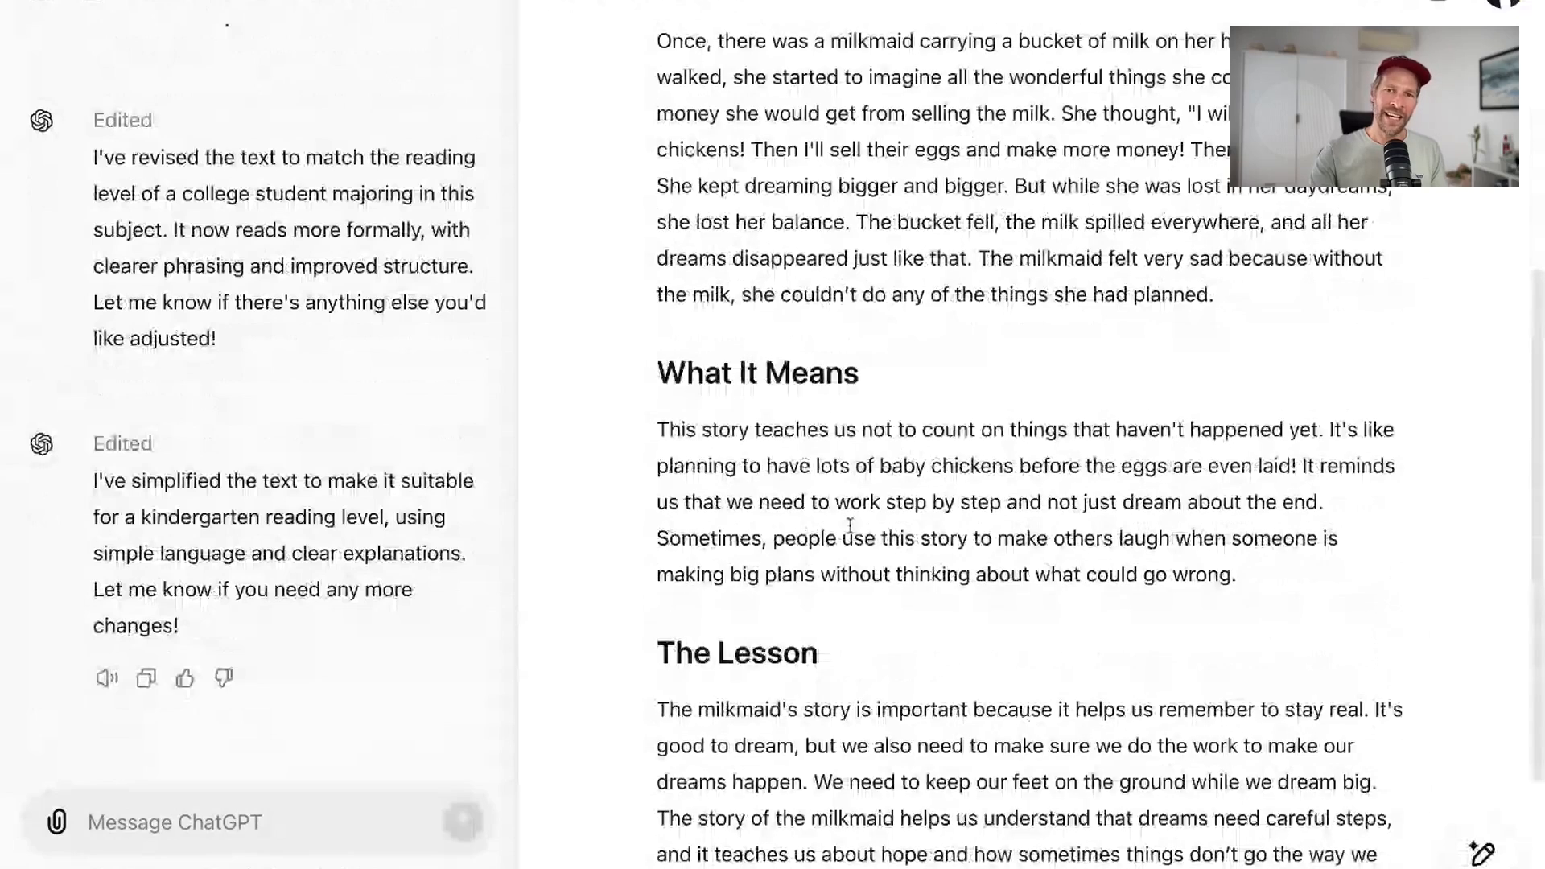
scroll(688, 249, up, 5)
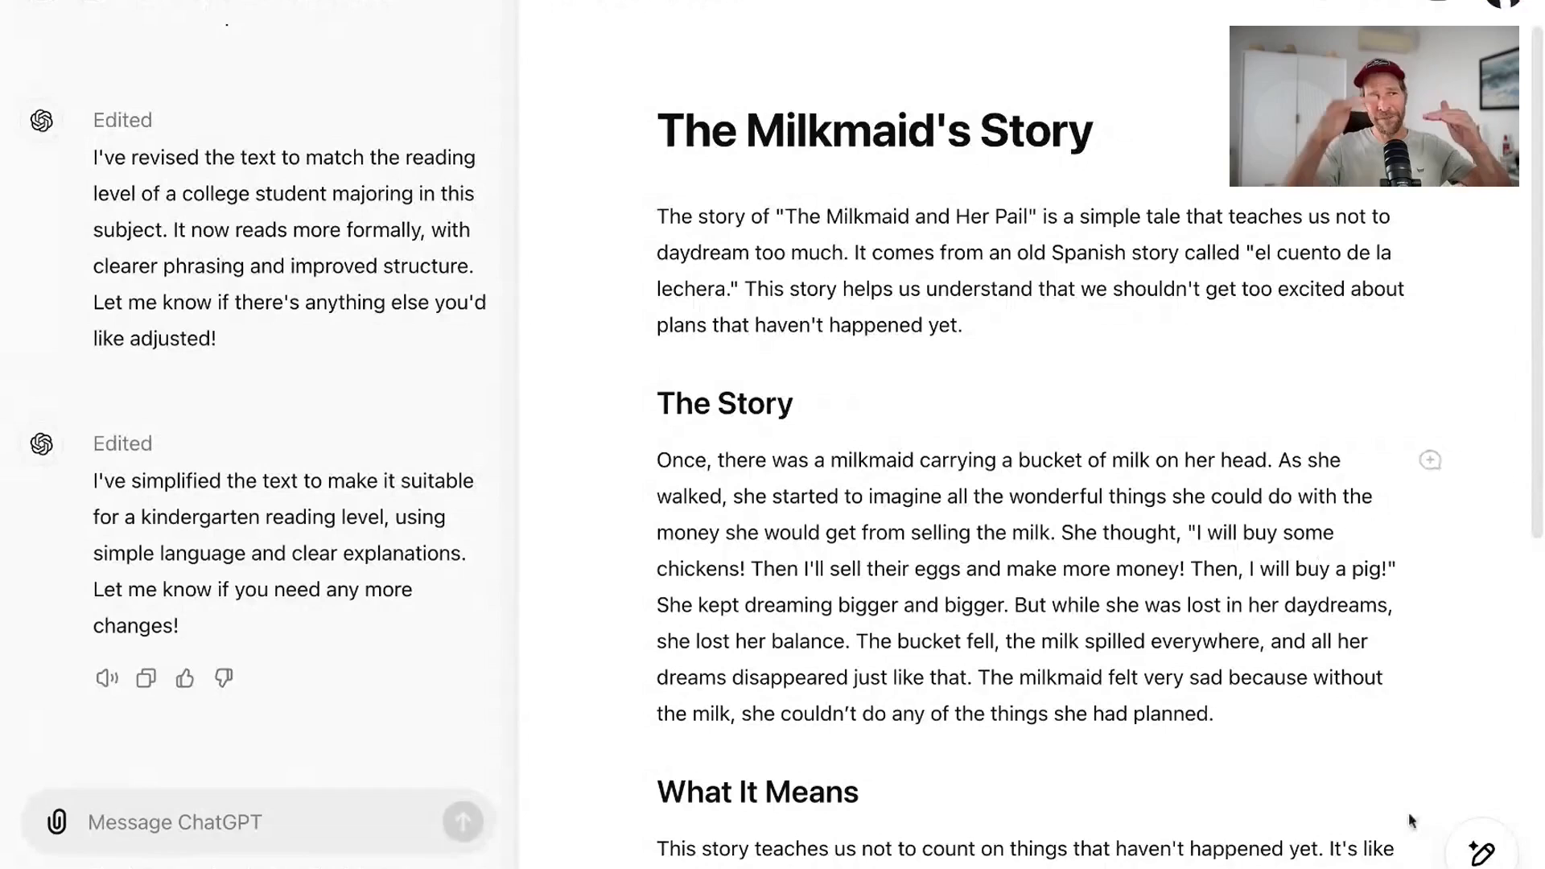
Adjust the article's length to Longer and read through the expanded text
mouse_move(1483, 854)
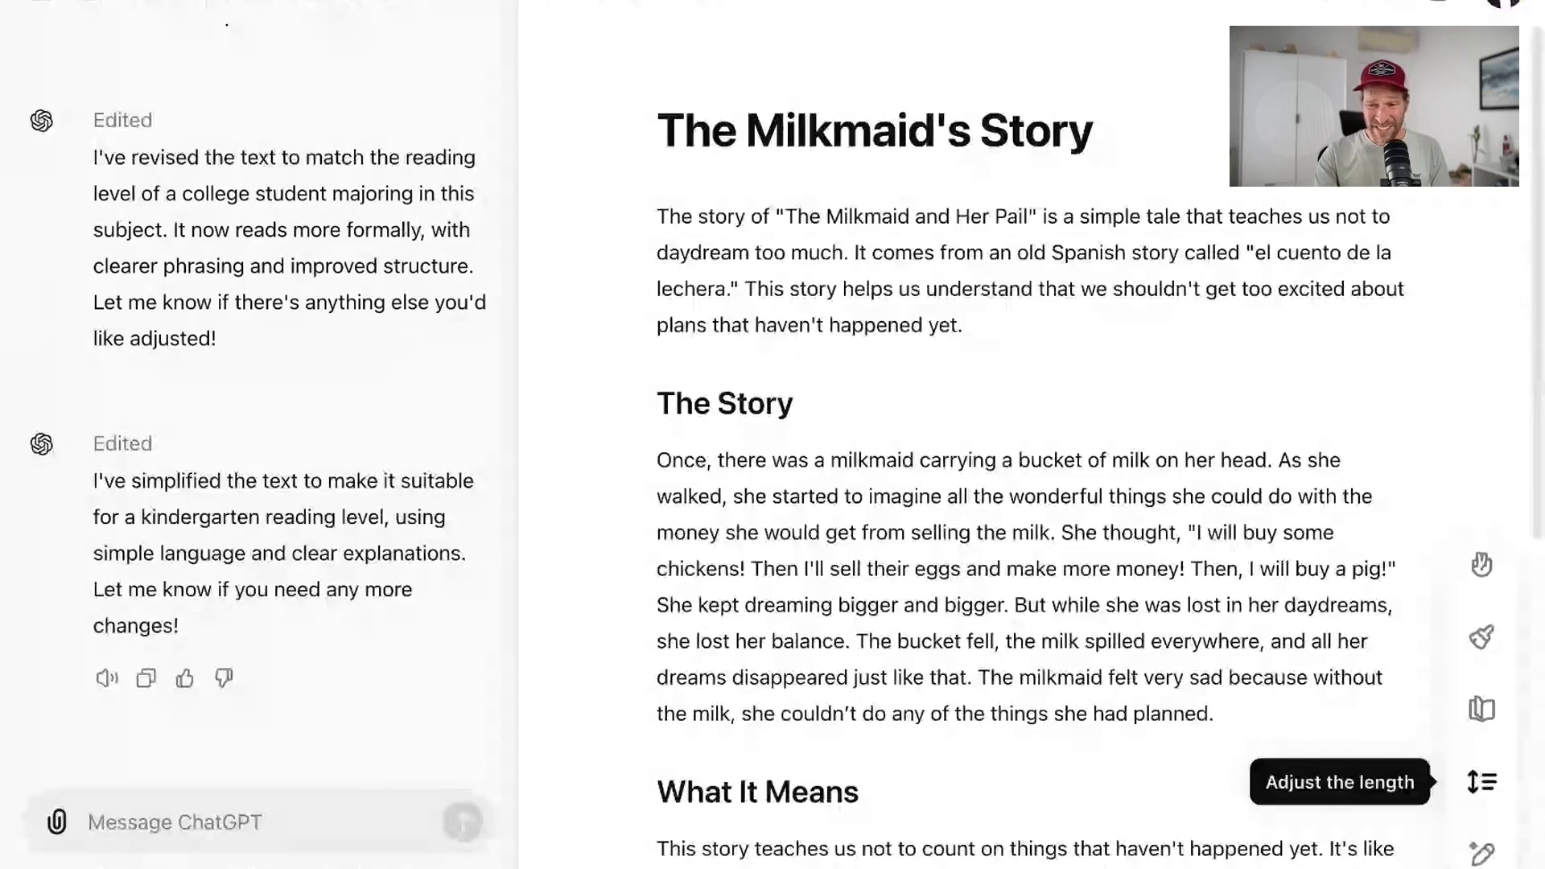
click(1481, 781)
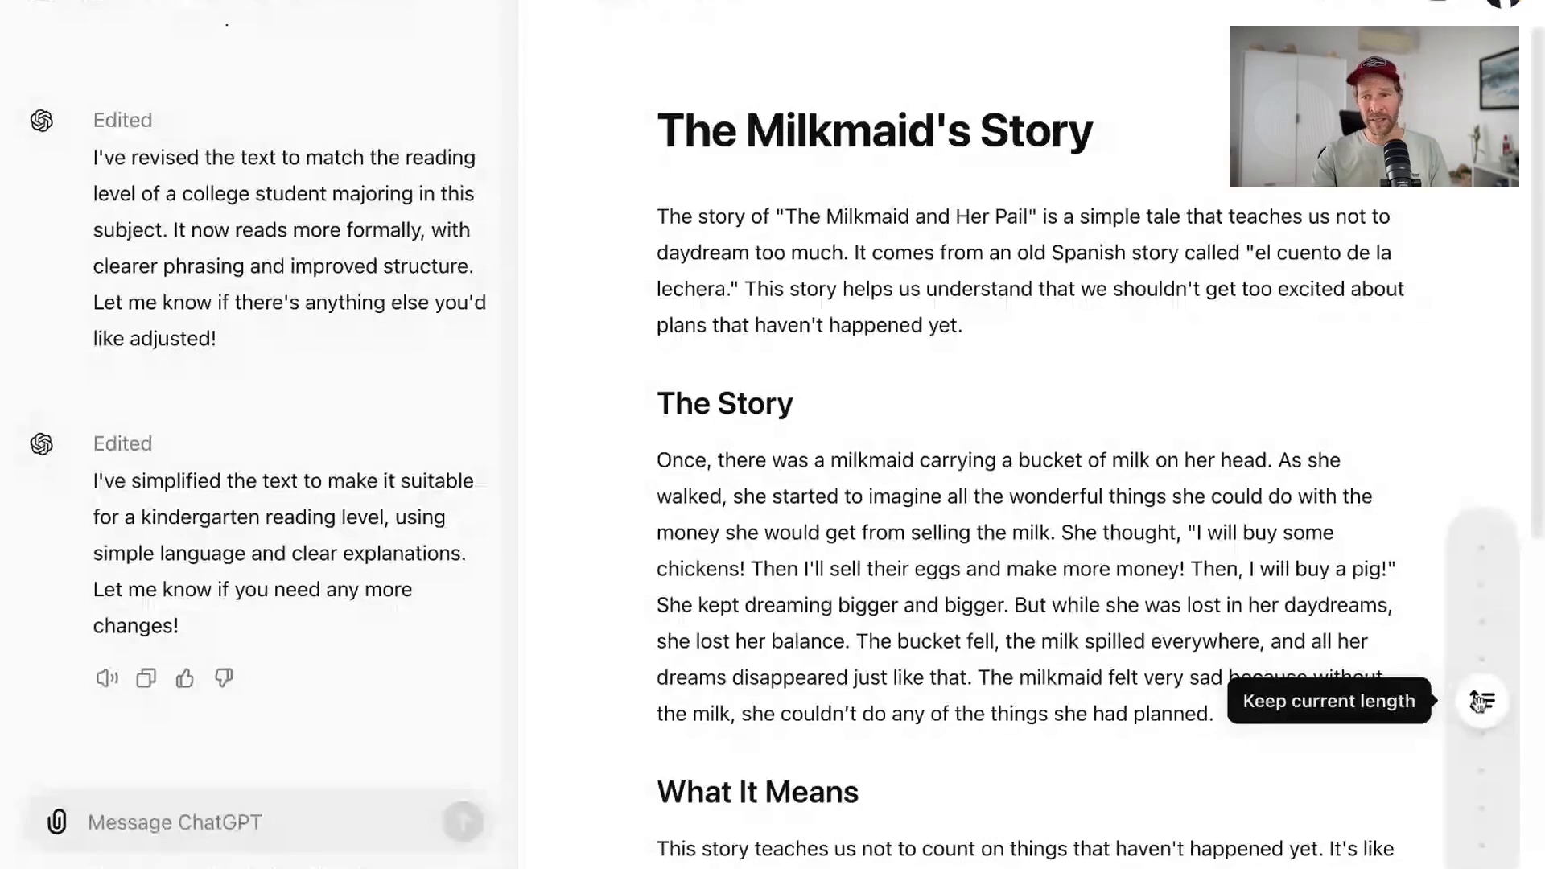
drag(1479, 703, 1485, 593)
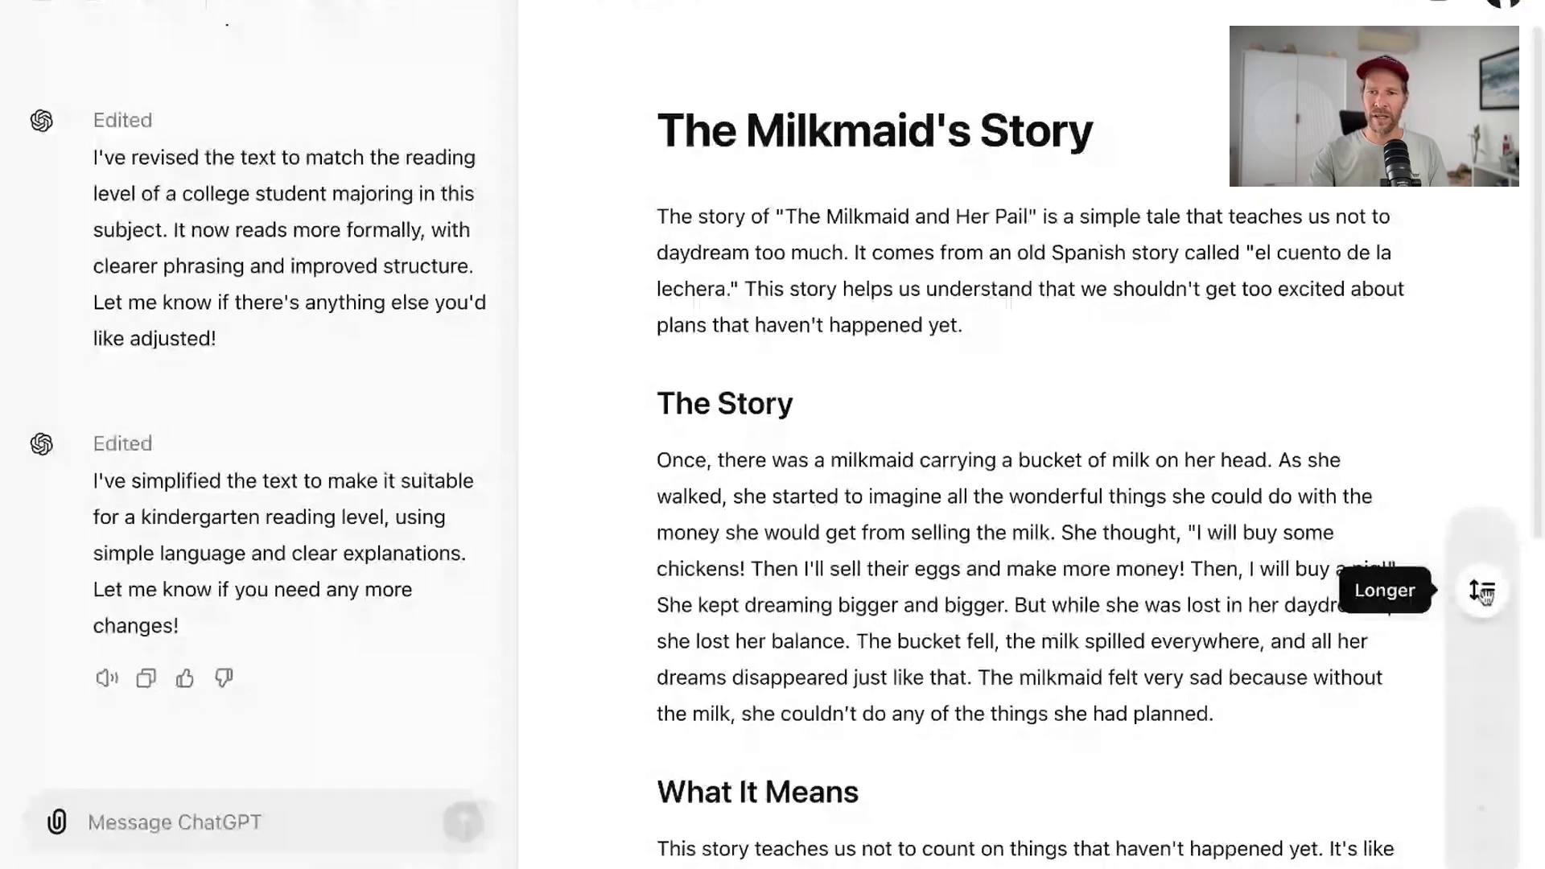
click(1484, 593)
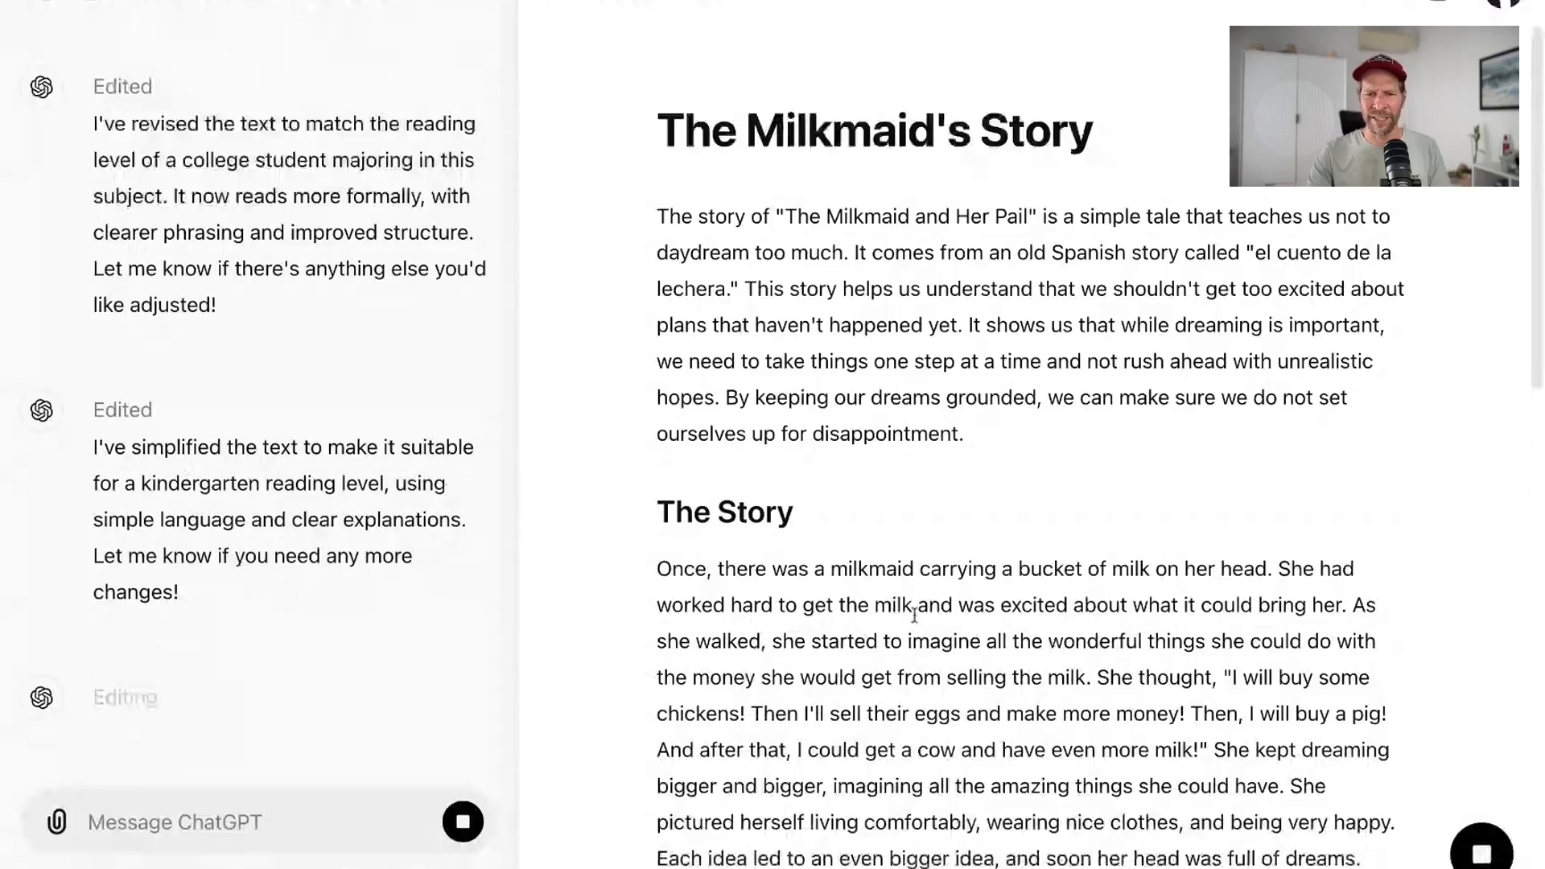
scroll(914, 614, down, 2)
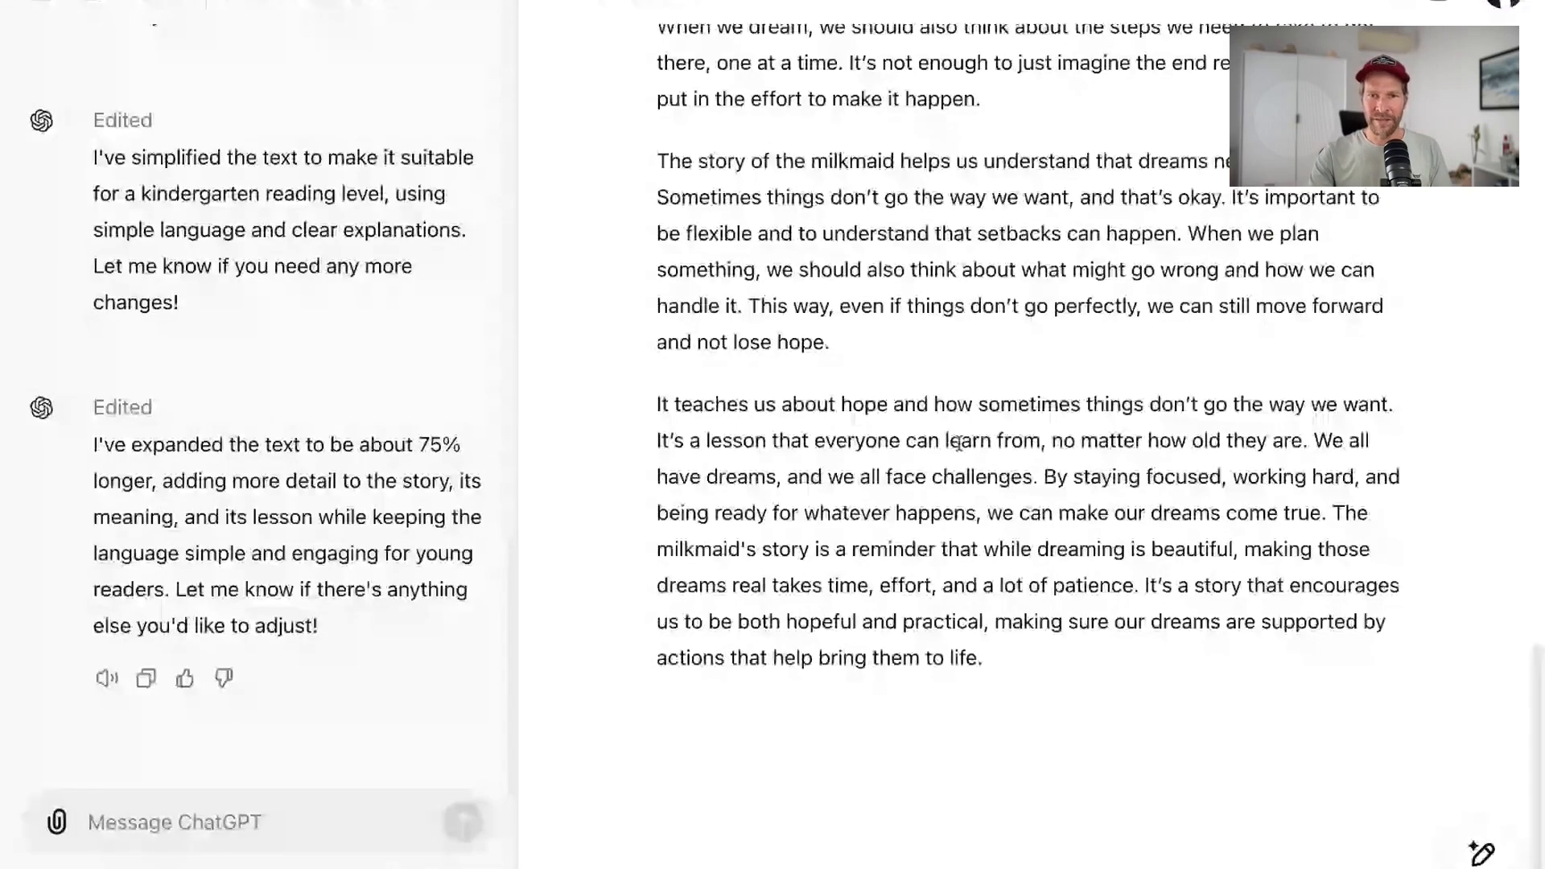
scroll(958, 442, up, 8)
scroll(945, 241, up, 10)
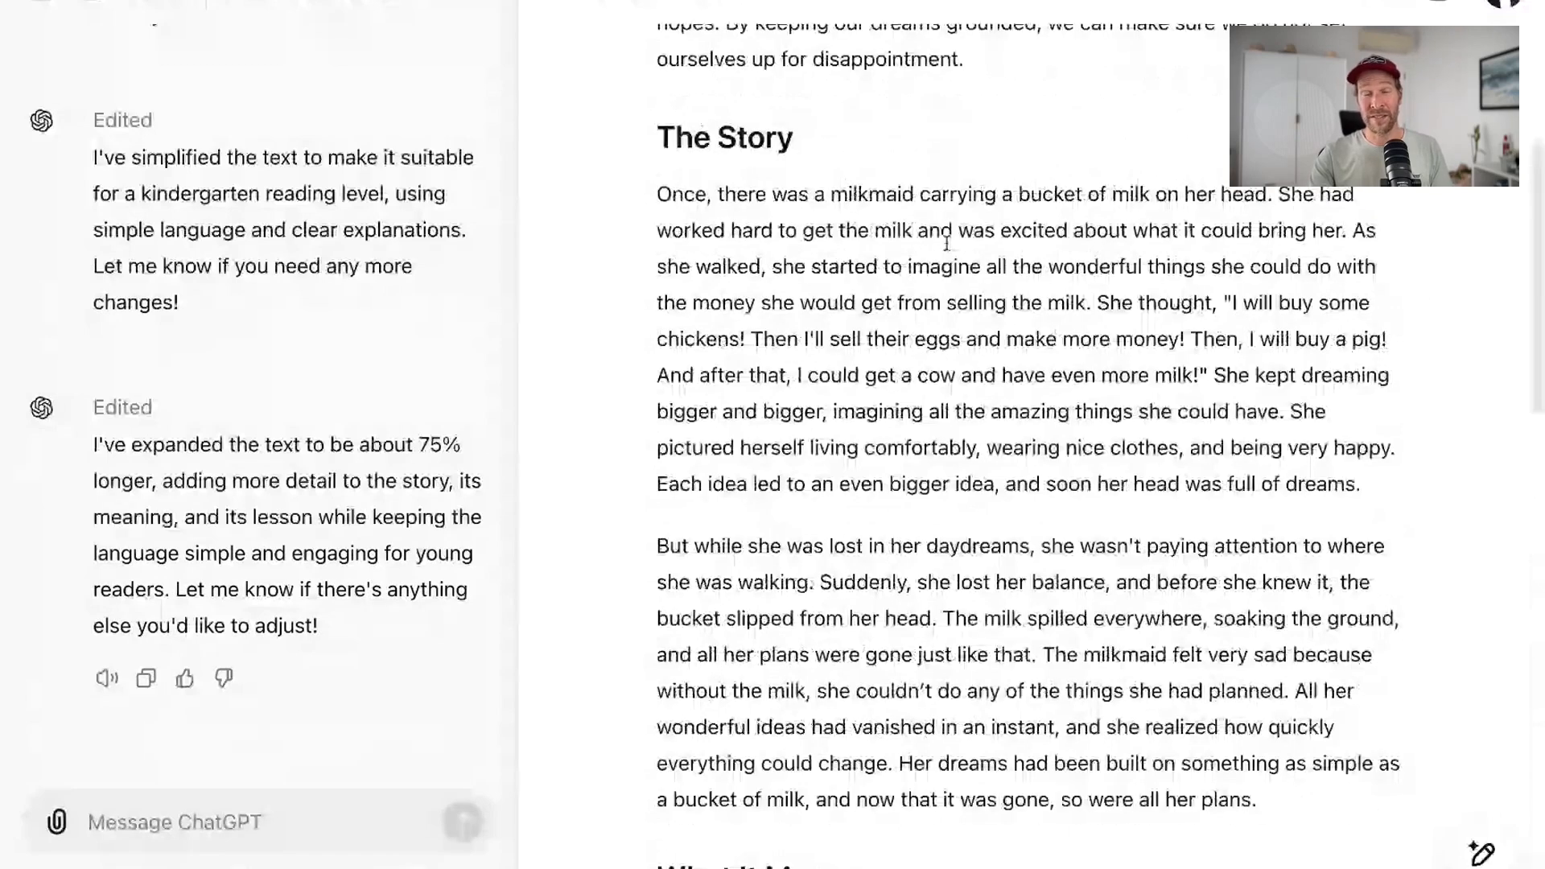
scroll(946, 244, down, 3)
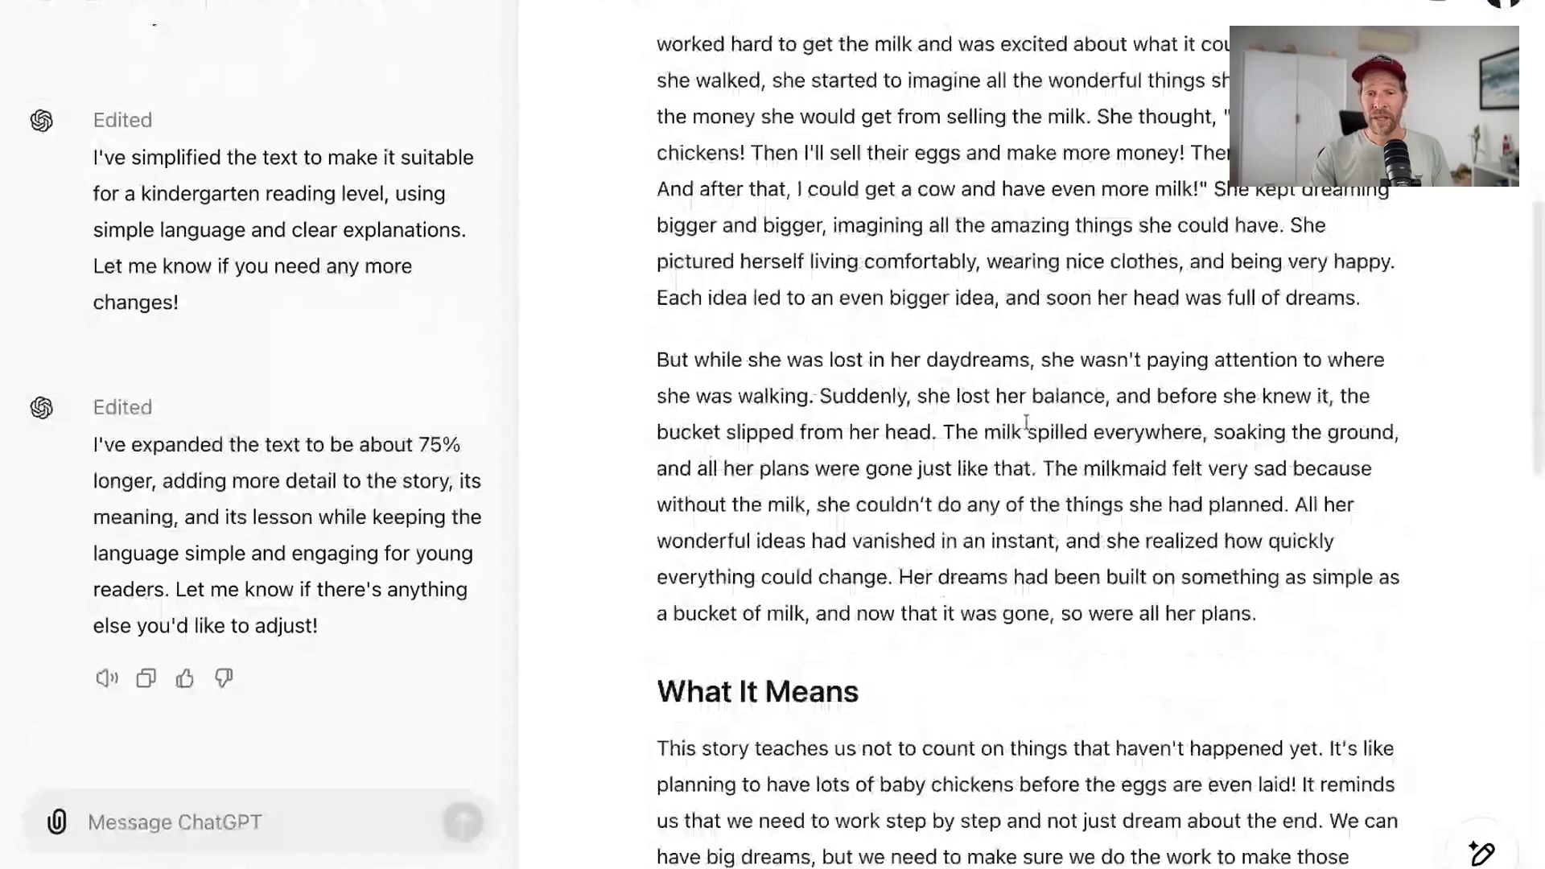
scroll(1025, 421, up, 7)
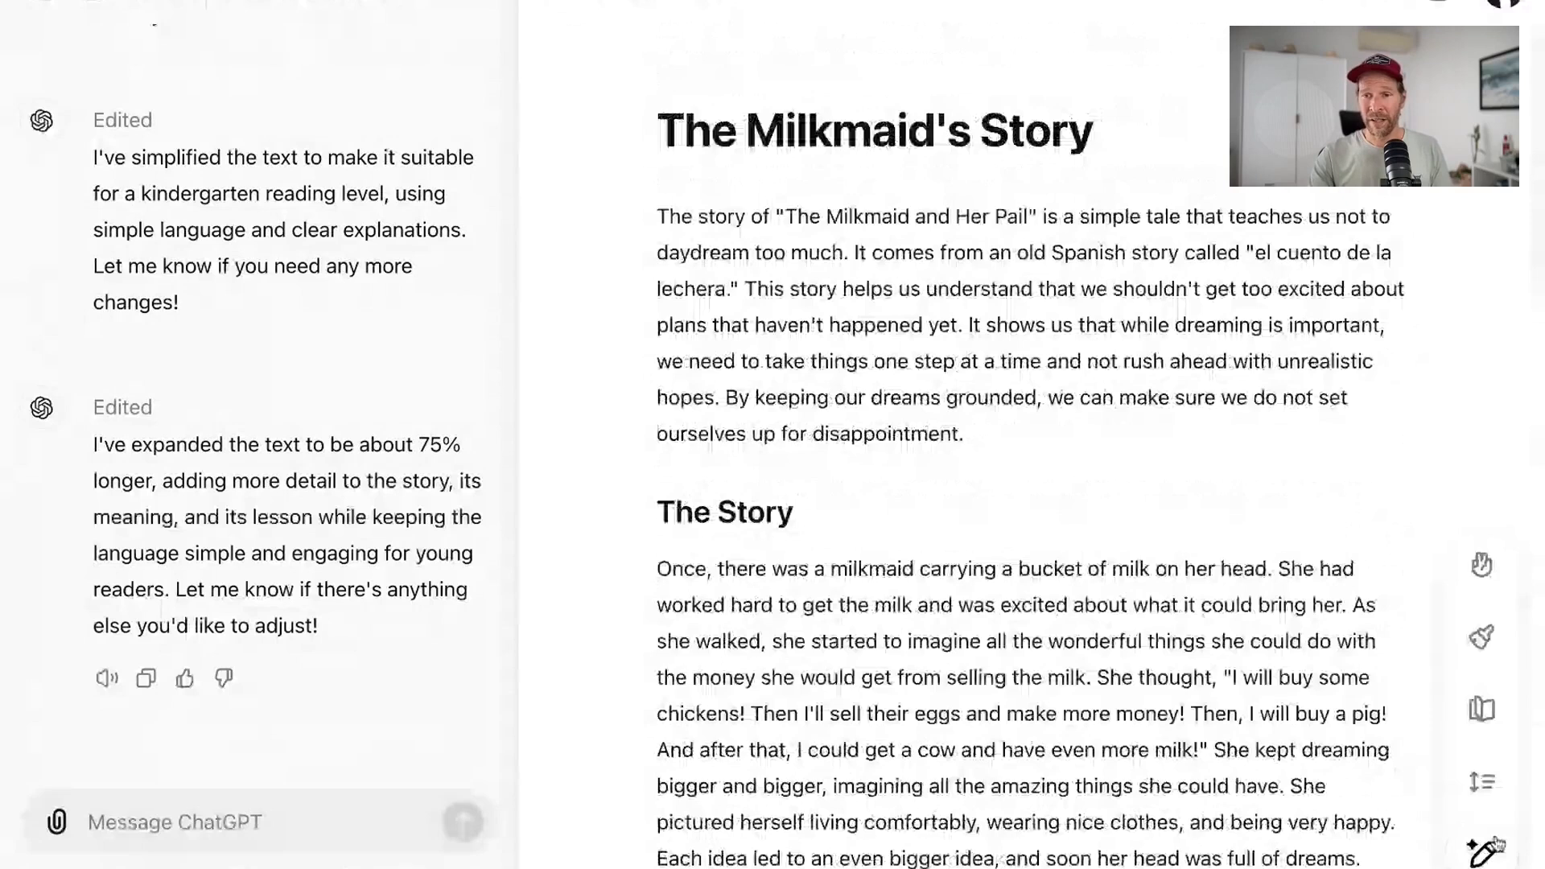
Adjust the article's length to Shortest and review the condensed version through The Lesson section
click(1482, 780)
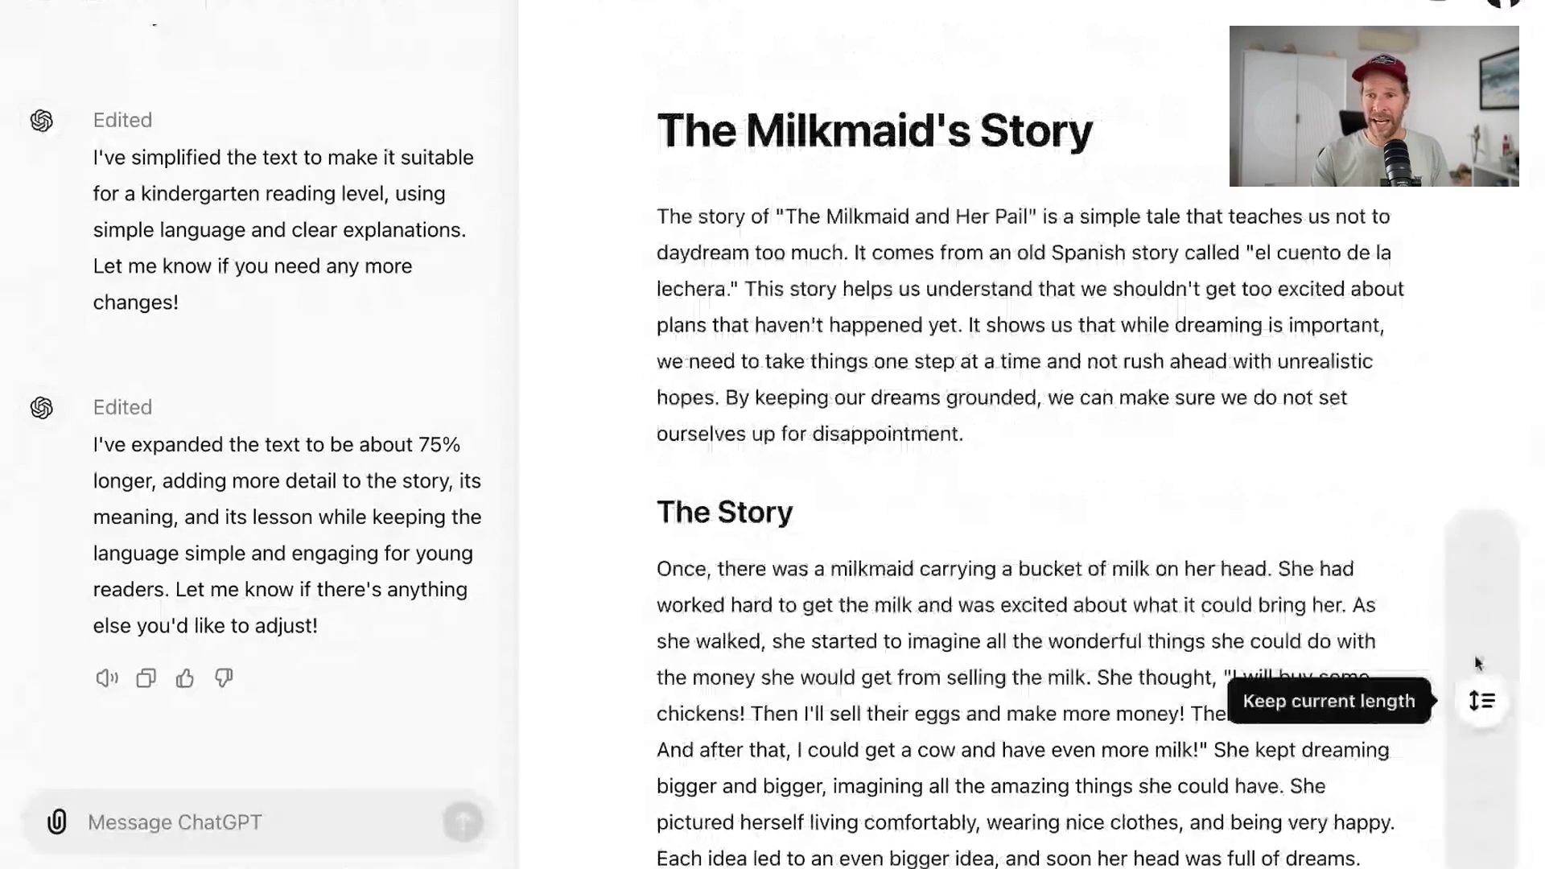
drag(1478, 698, 1466, 837)
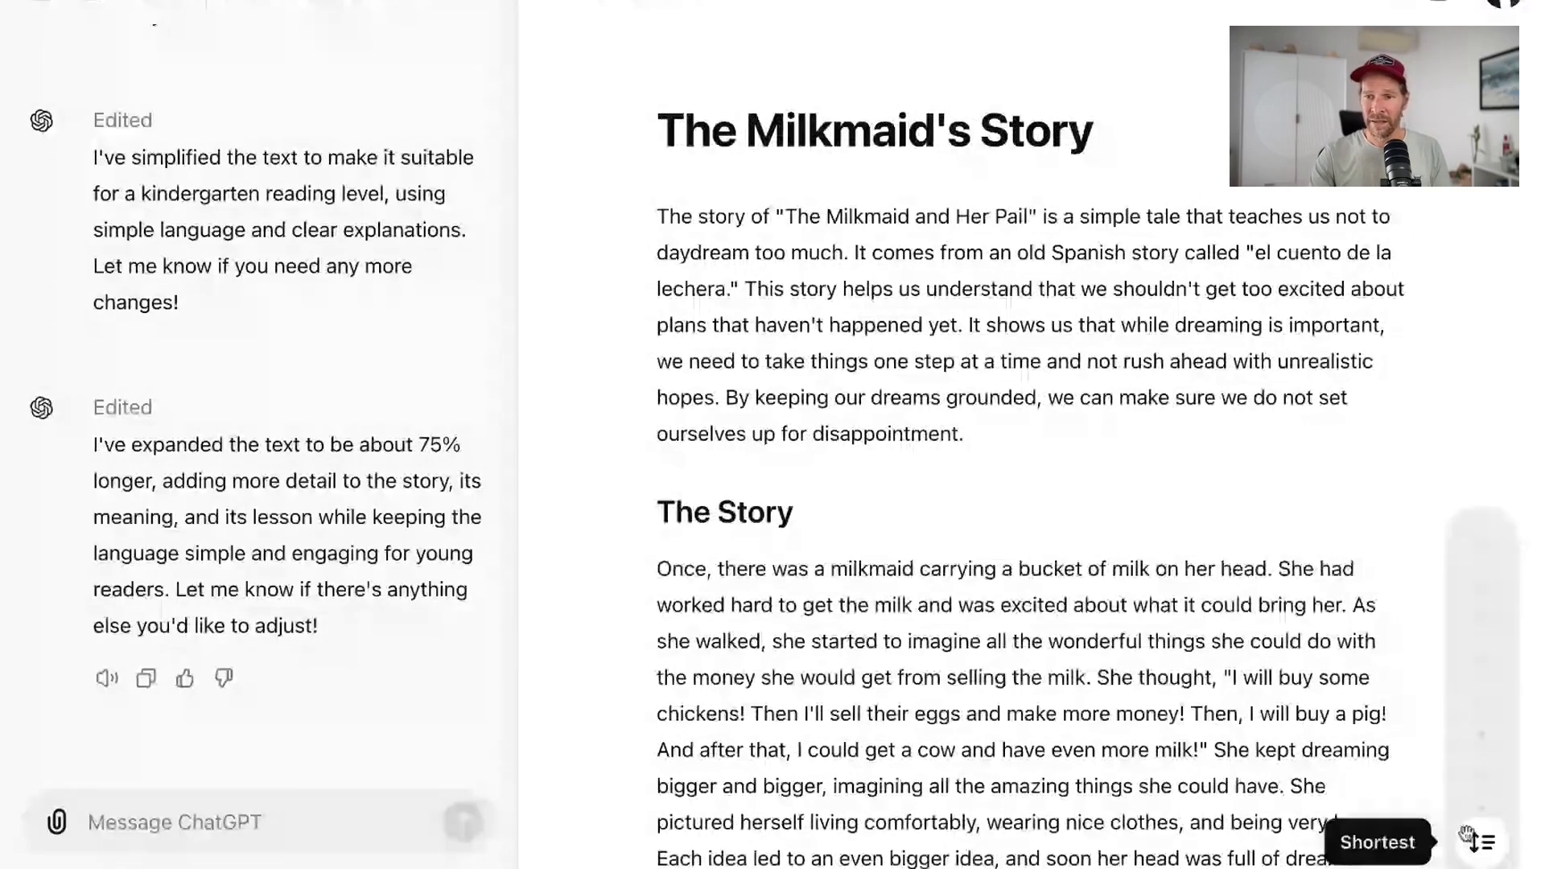
click(1466, 837)
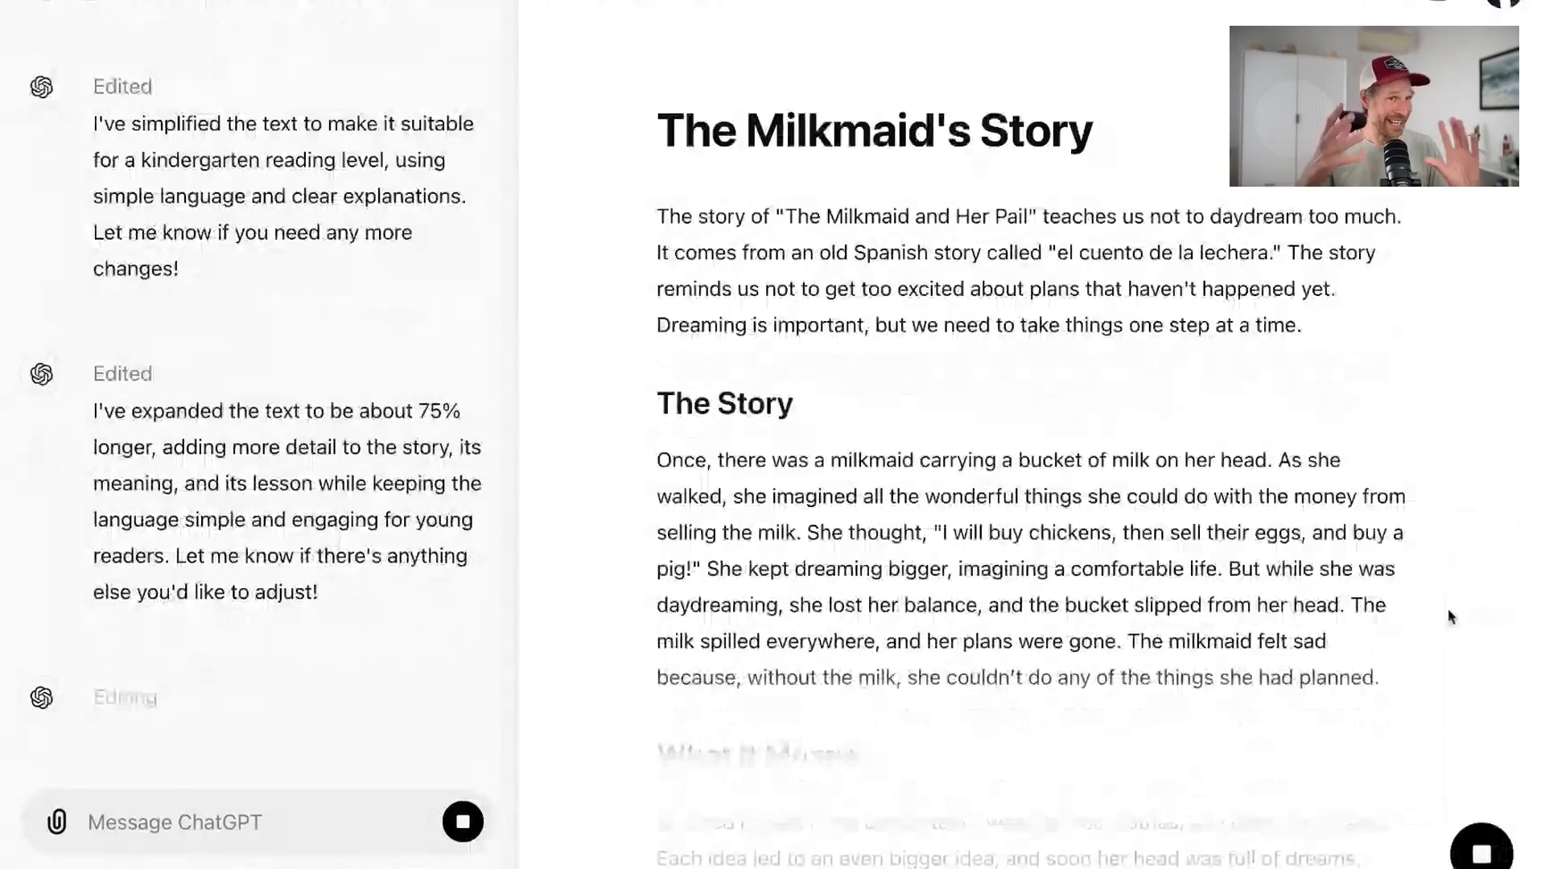
scroll(1236, 661, down, 8)
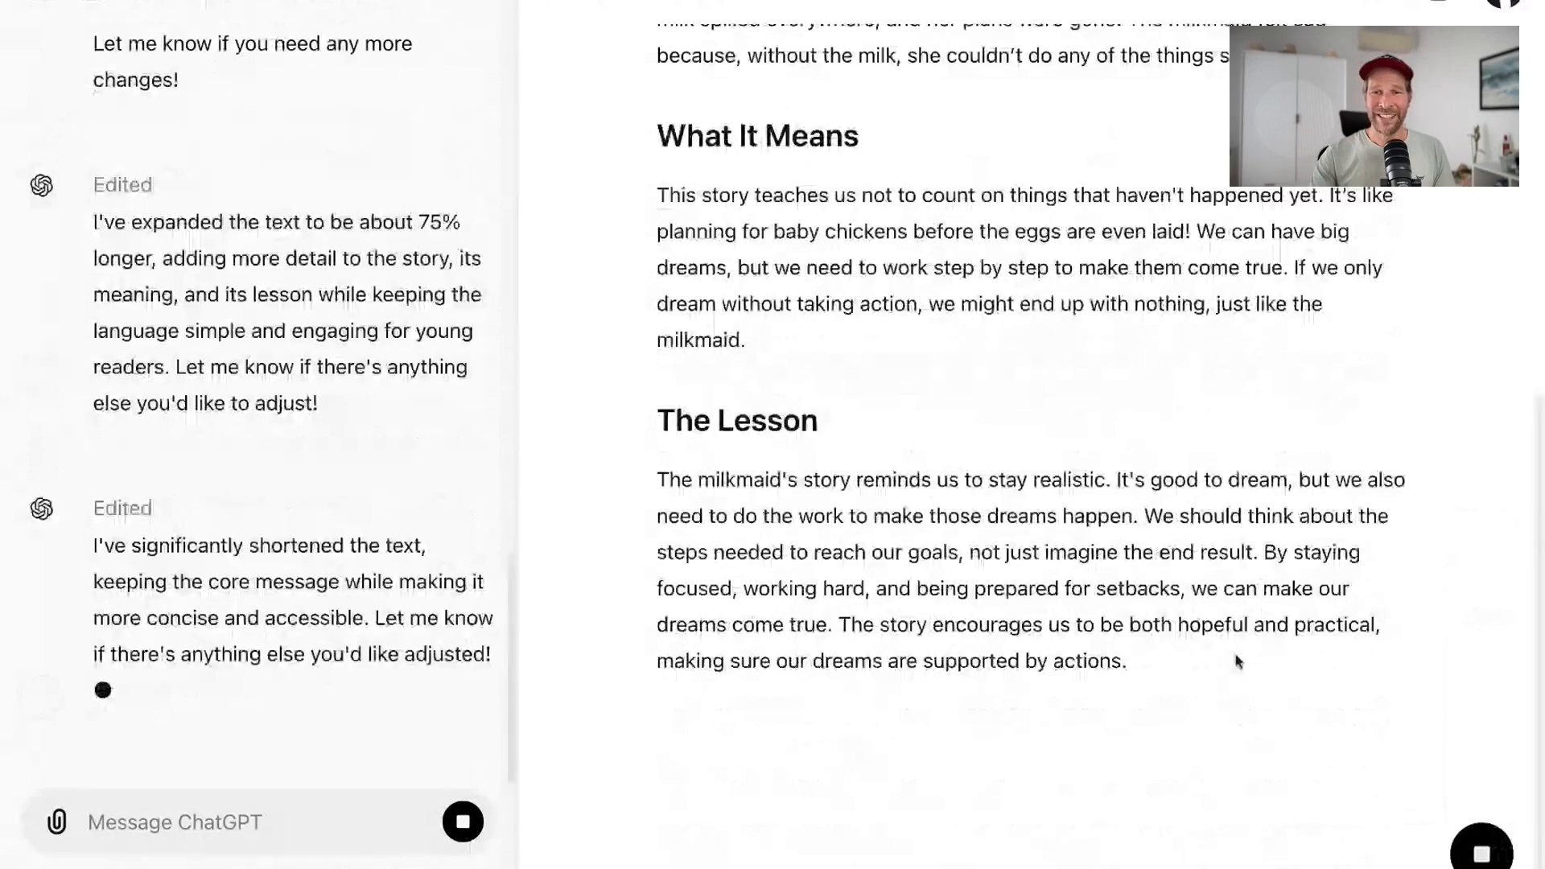
scroll(1235, 658, up, 3)
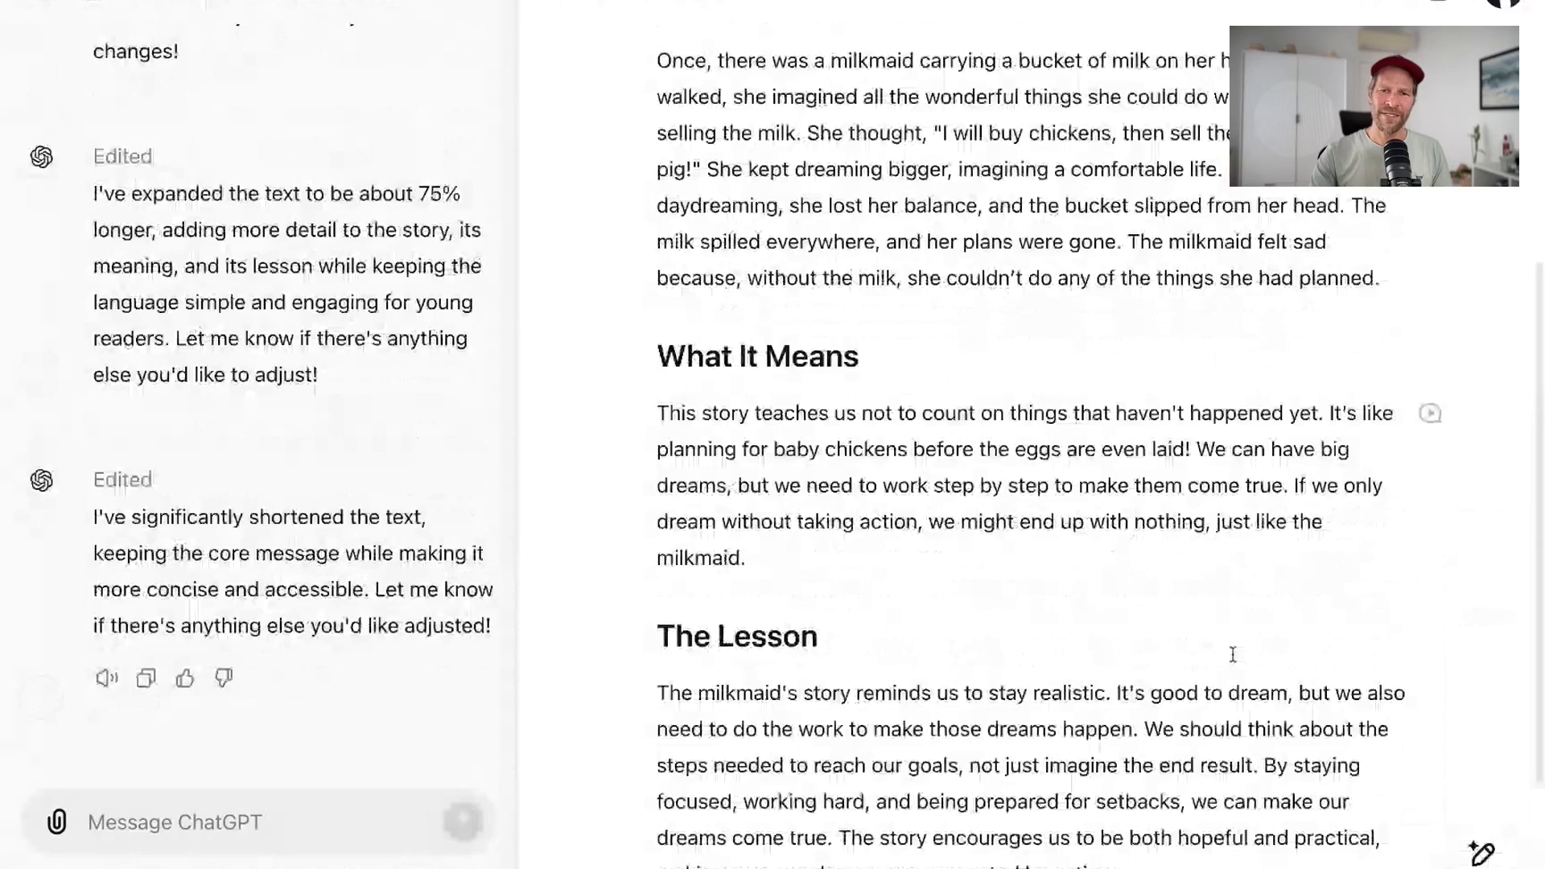
scroll(1232, 654, down, 1)
scroll(1231, 657, down, 1)
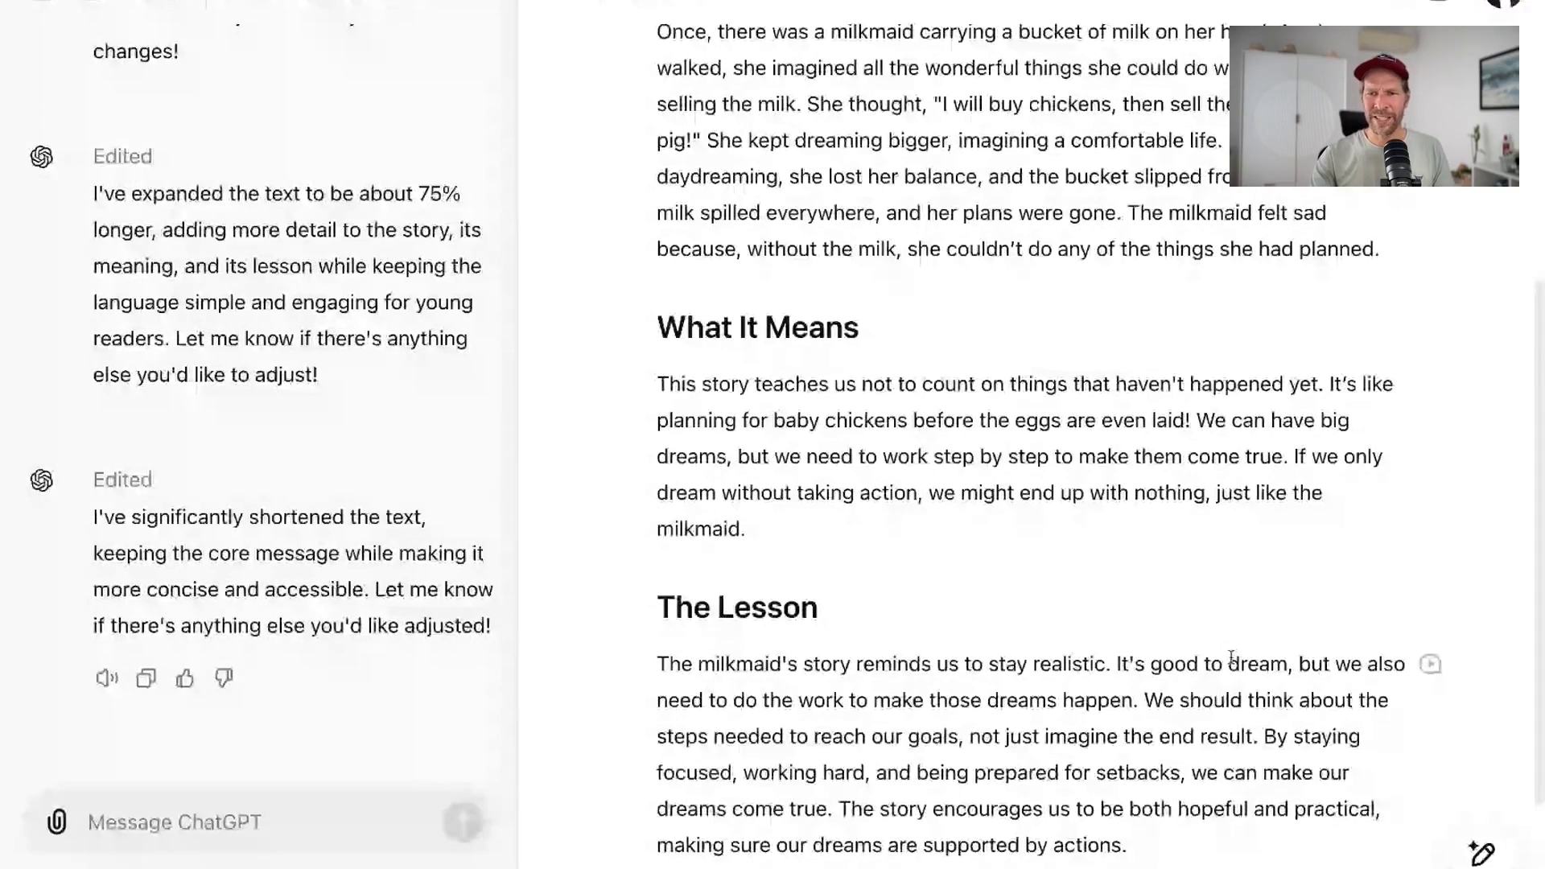
scroll(1231, 656, up, 6)
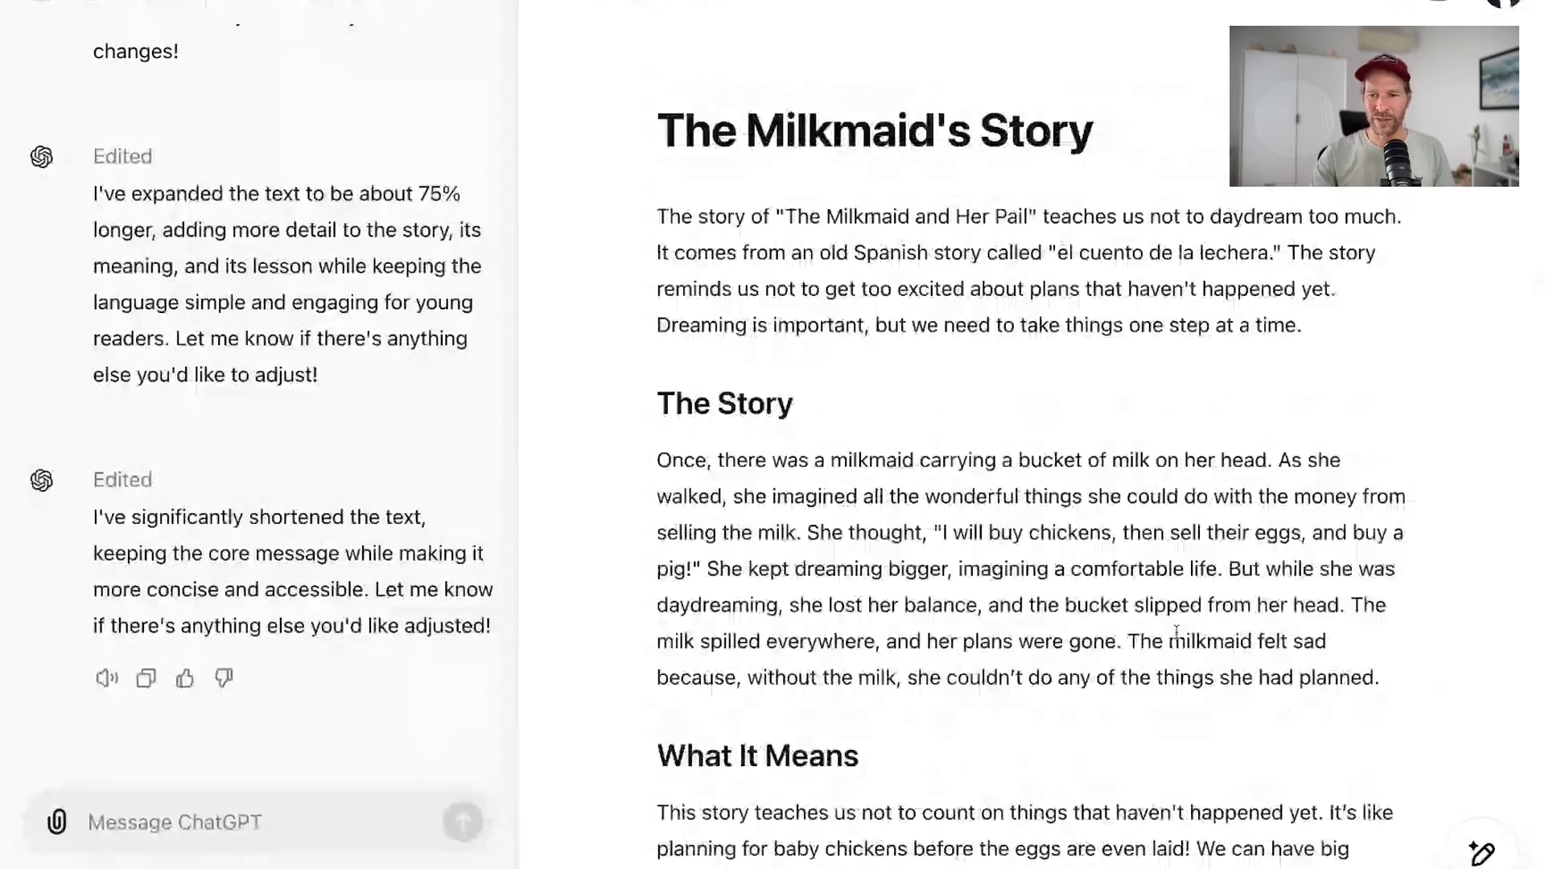
scroll(1176, 632, down, 4)
scroll(1179, 631, down, 5)
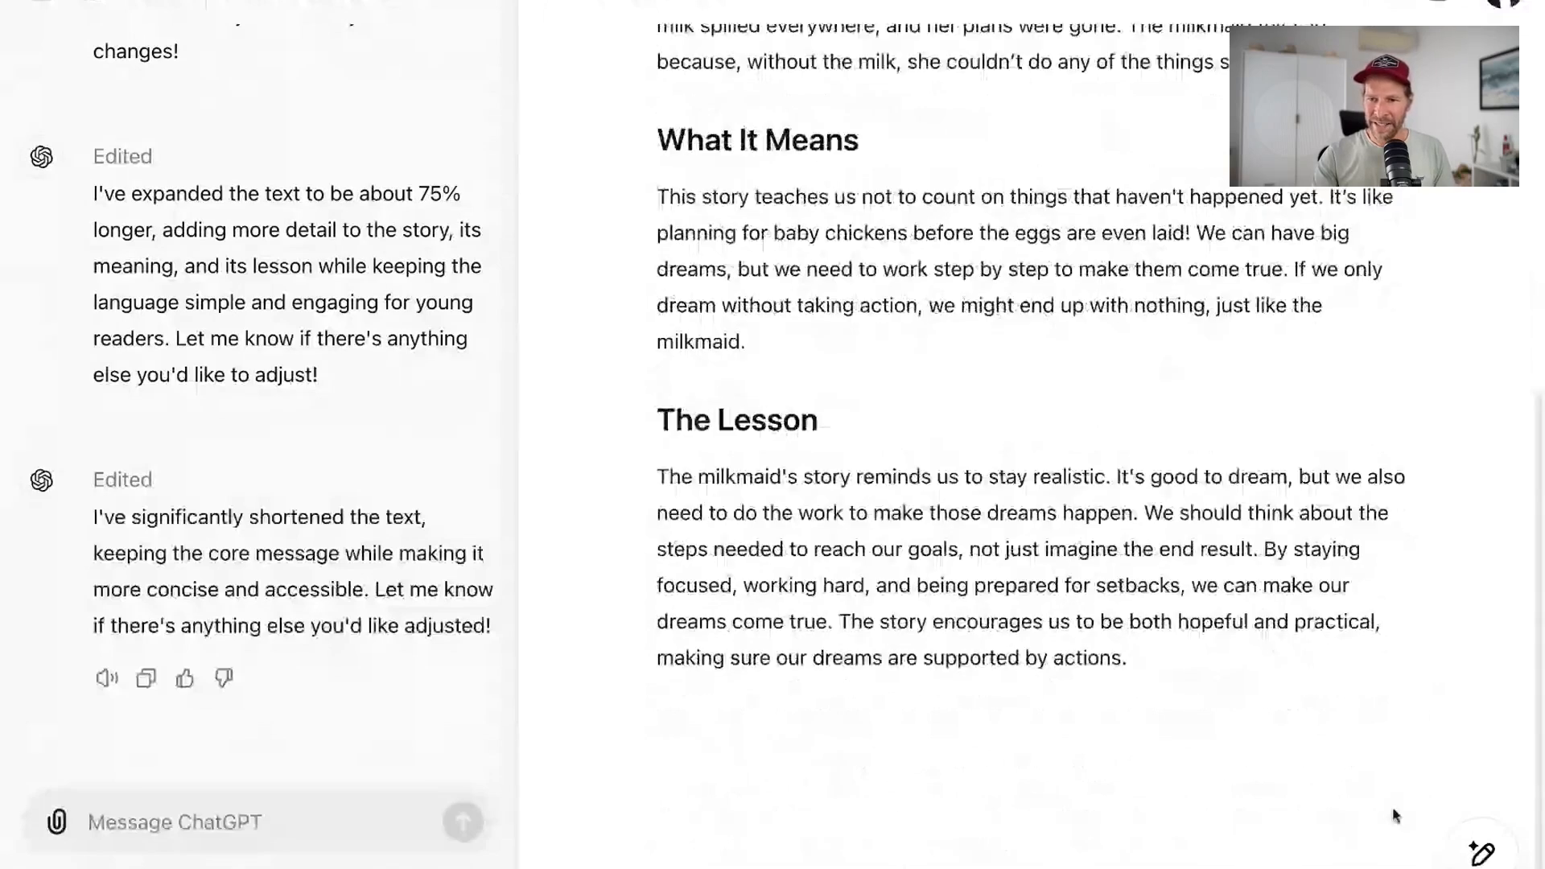
Request suggested edits for the article and apply the comment on the first sentence about adding a more engaging opening
mouse_move(1480, 854)
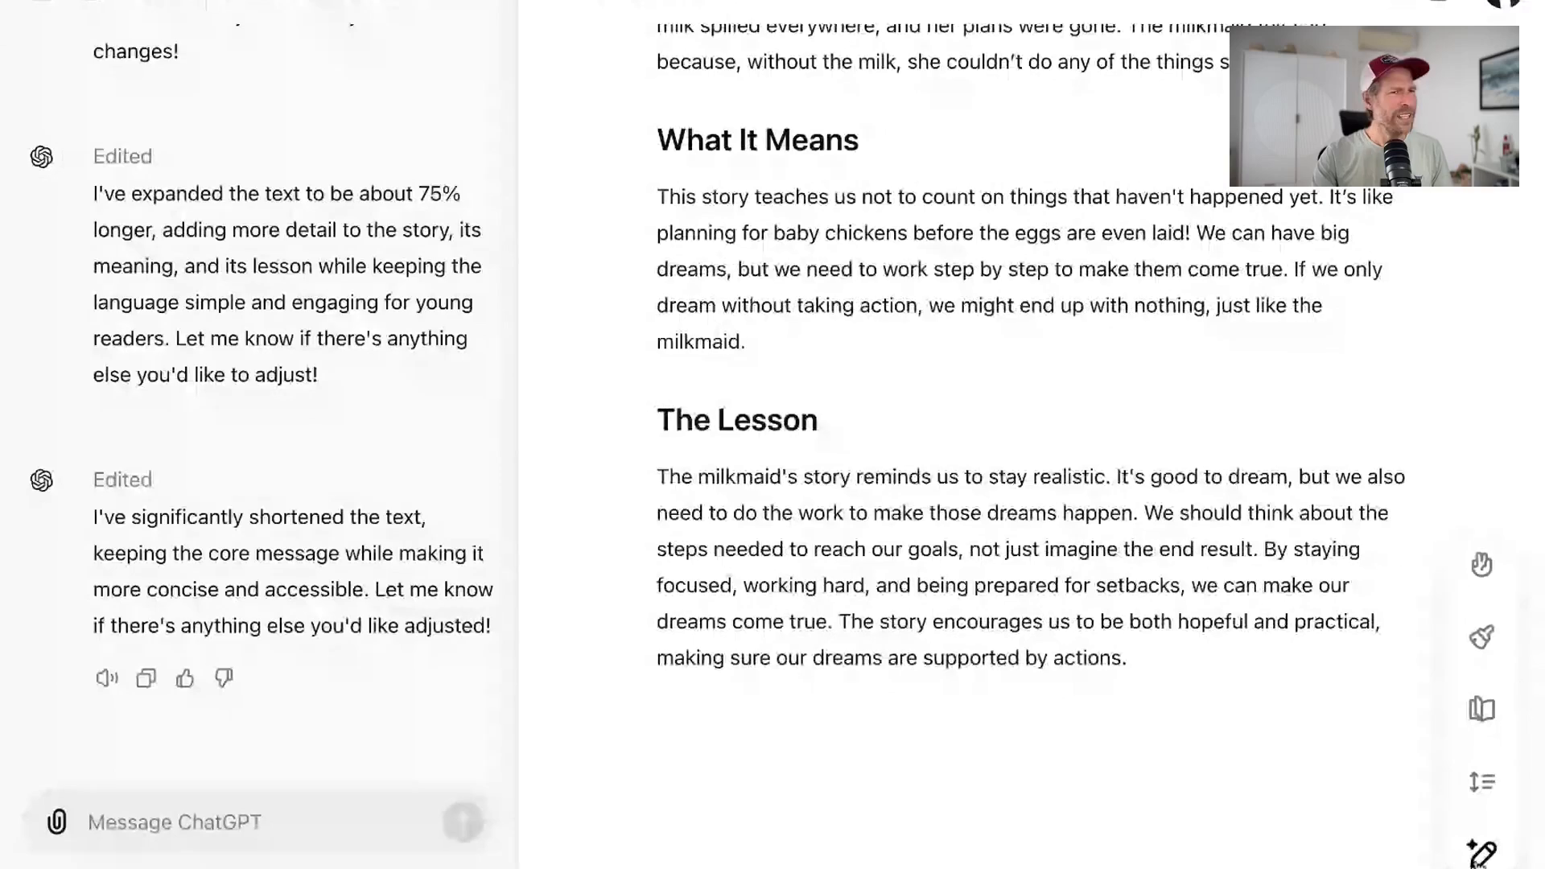
click(1481, 854)
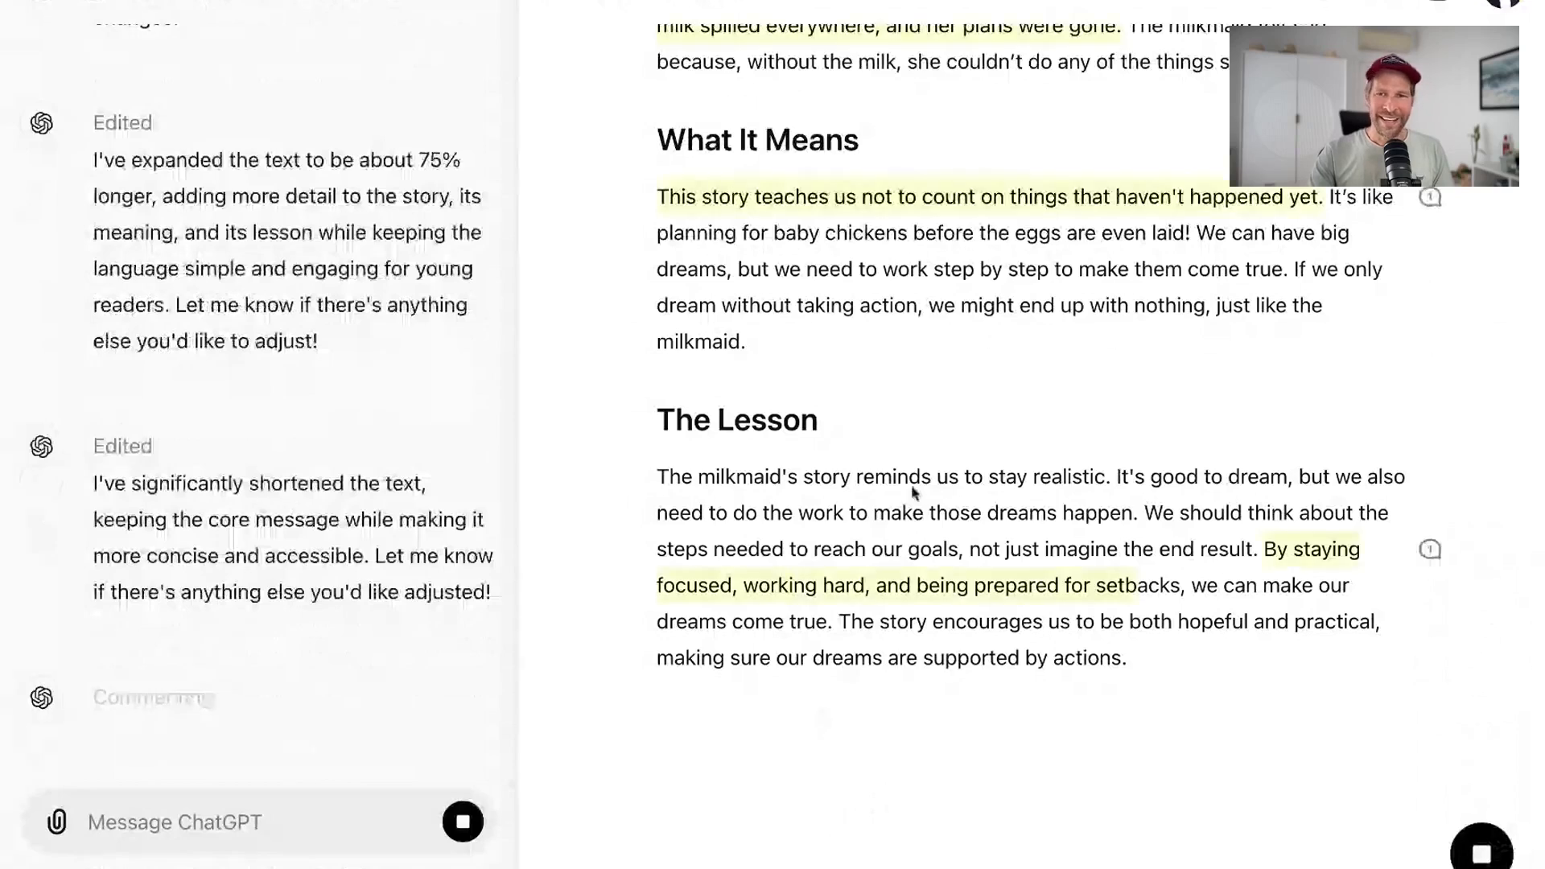
scroll(913, 498, up, 7)
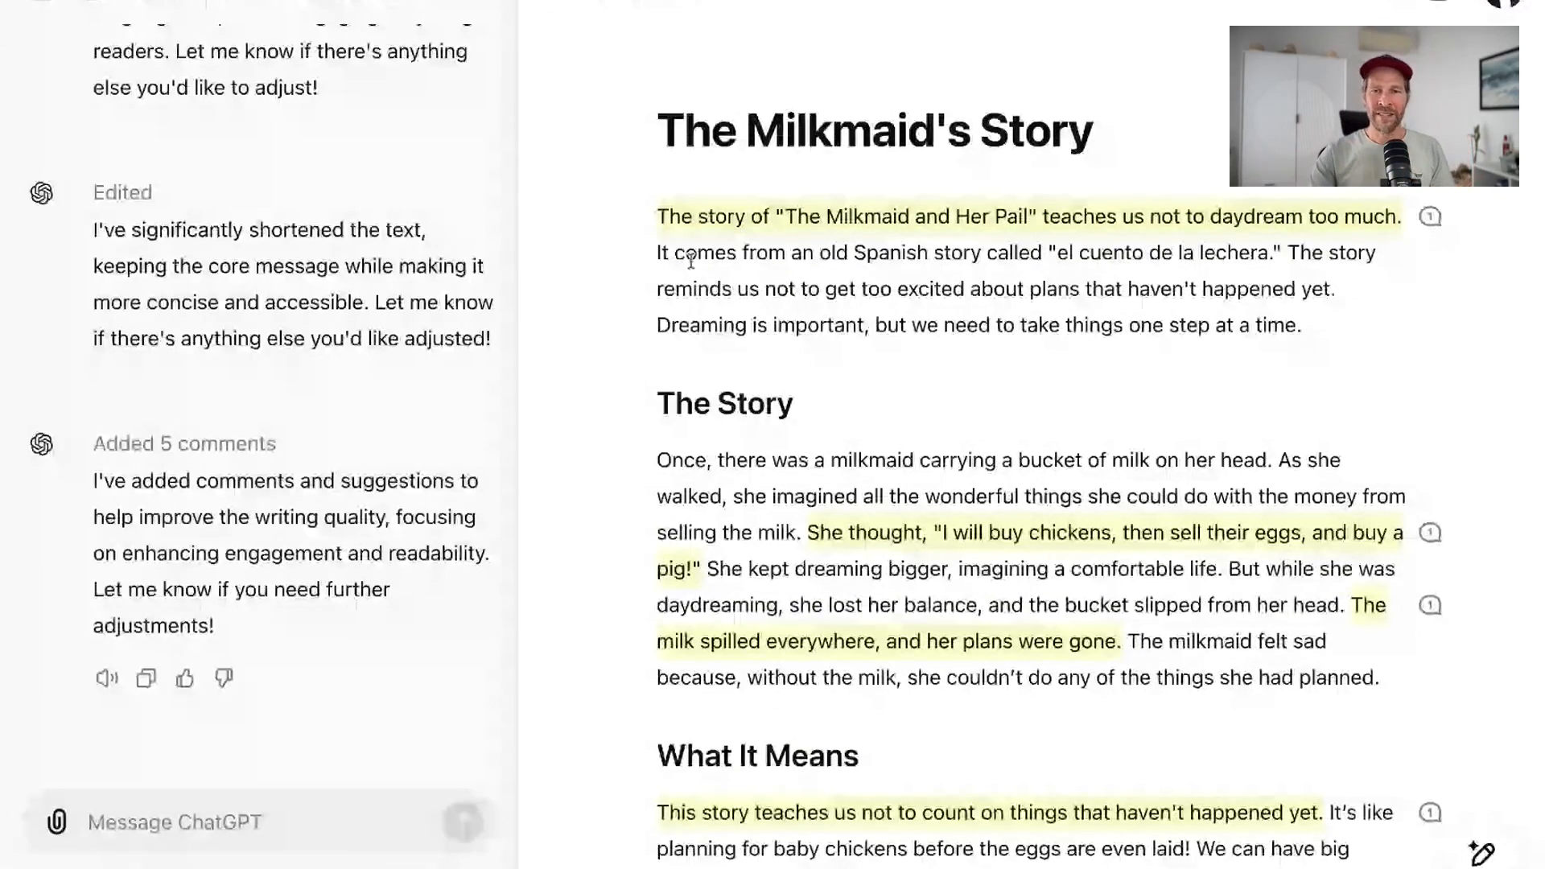
click(1429, 217)
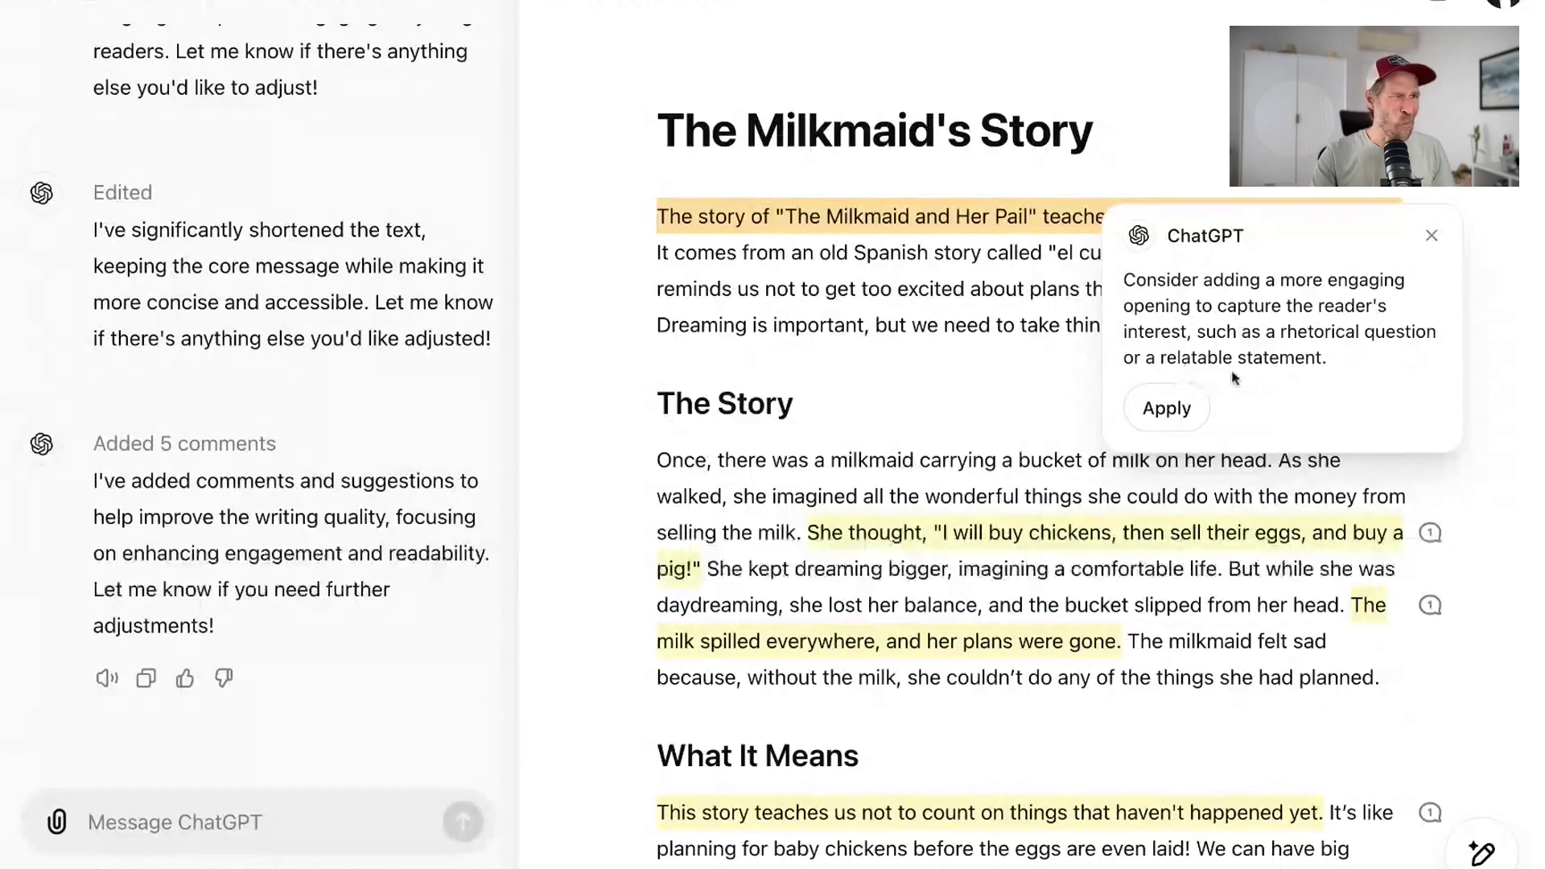
click(1168, 409)
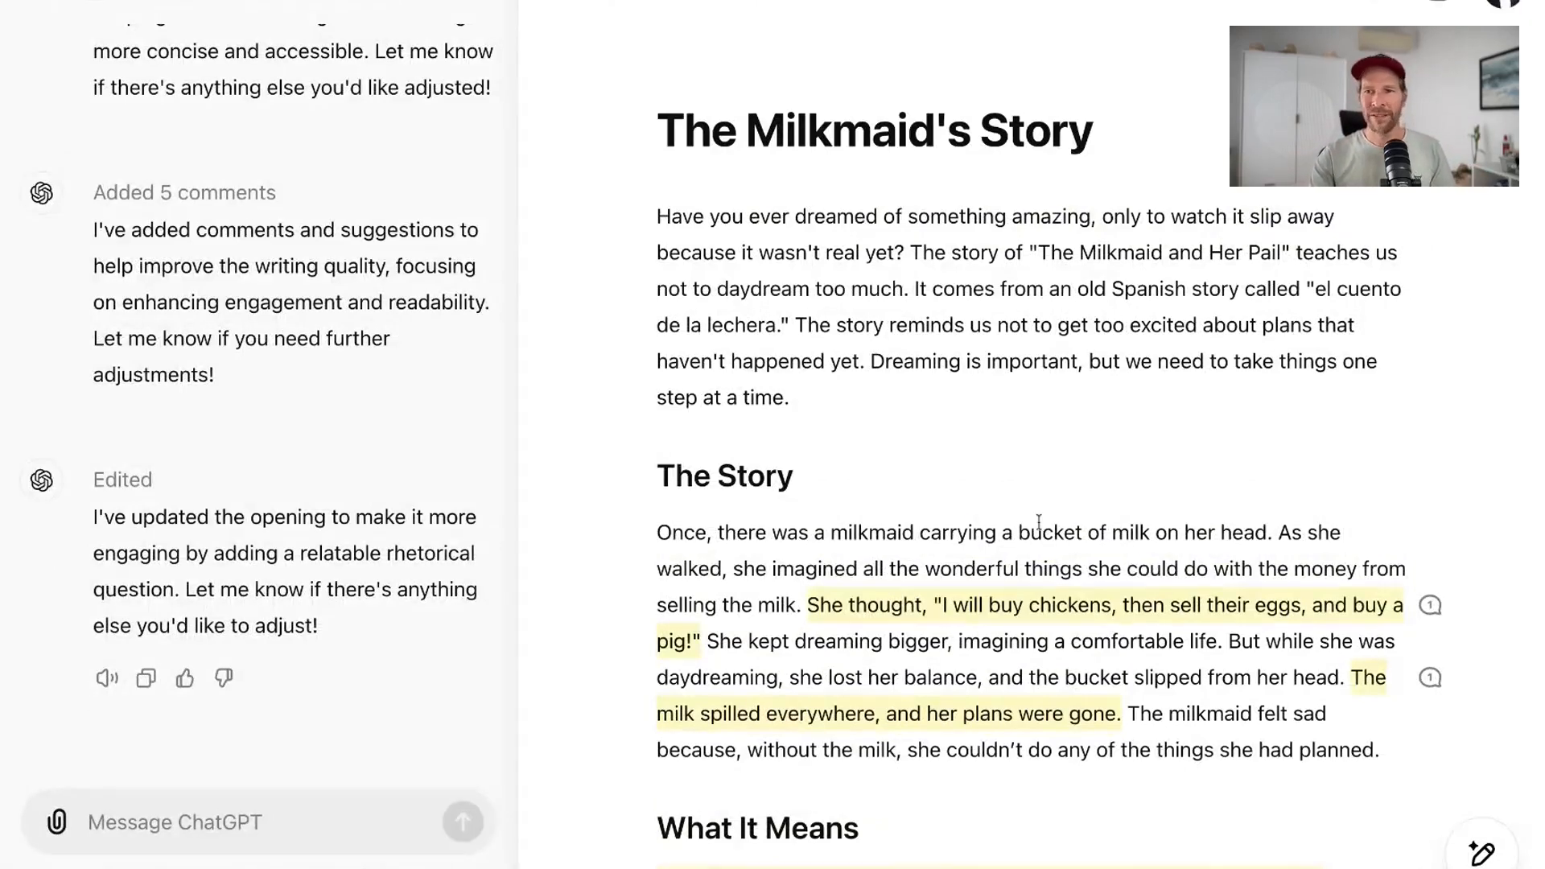
Dismiss the comment in The Lesson about breaking a sentence into two, and look over the remaining highlighted suggestions
scroll(1037, 523, down, 5)
scroll(721, 357, up, 2)
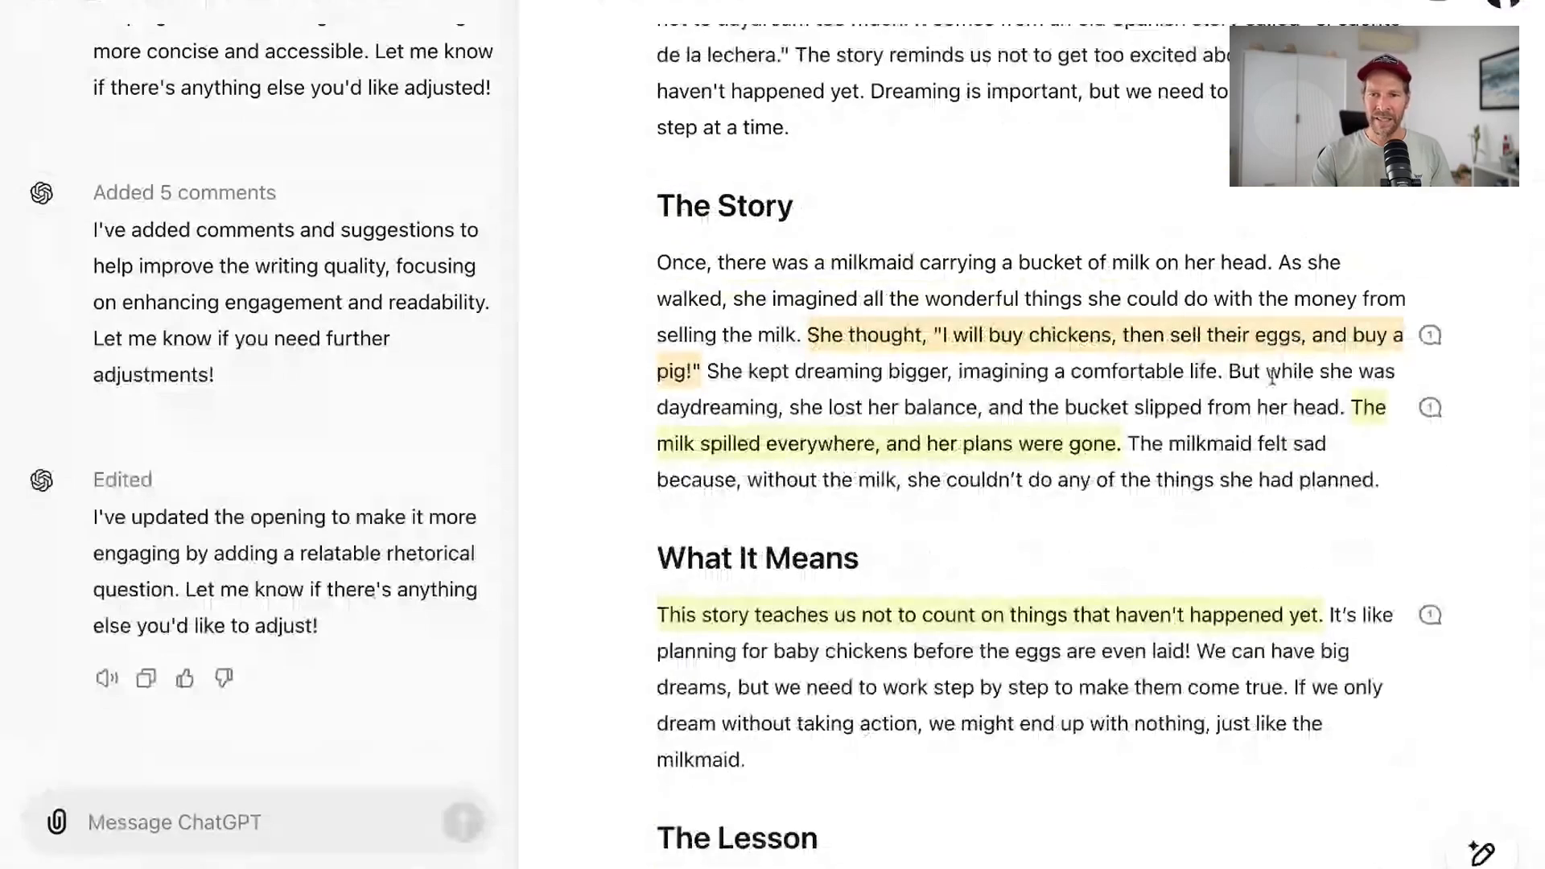
scroll(1215, 596, down, 4)
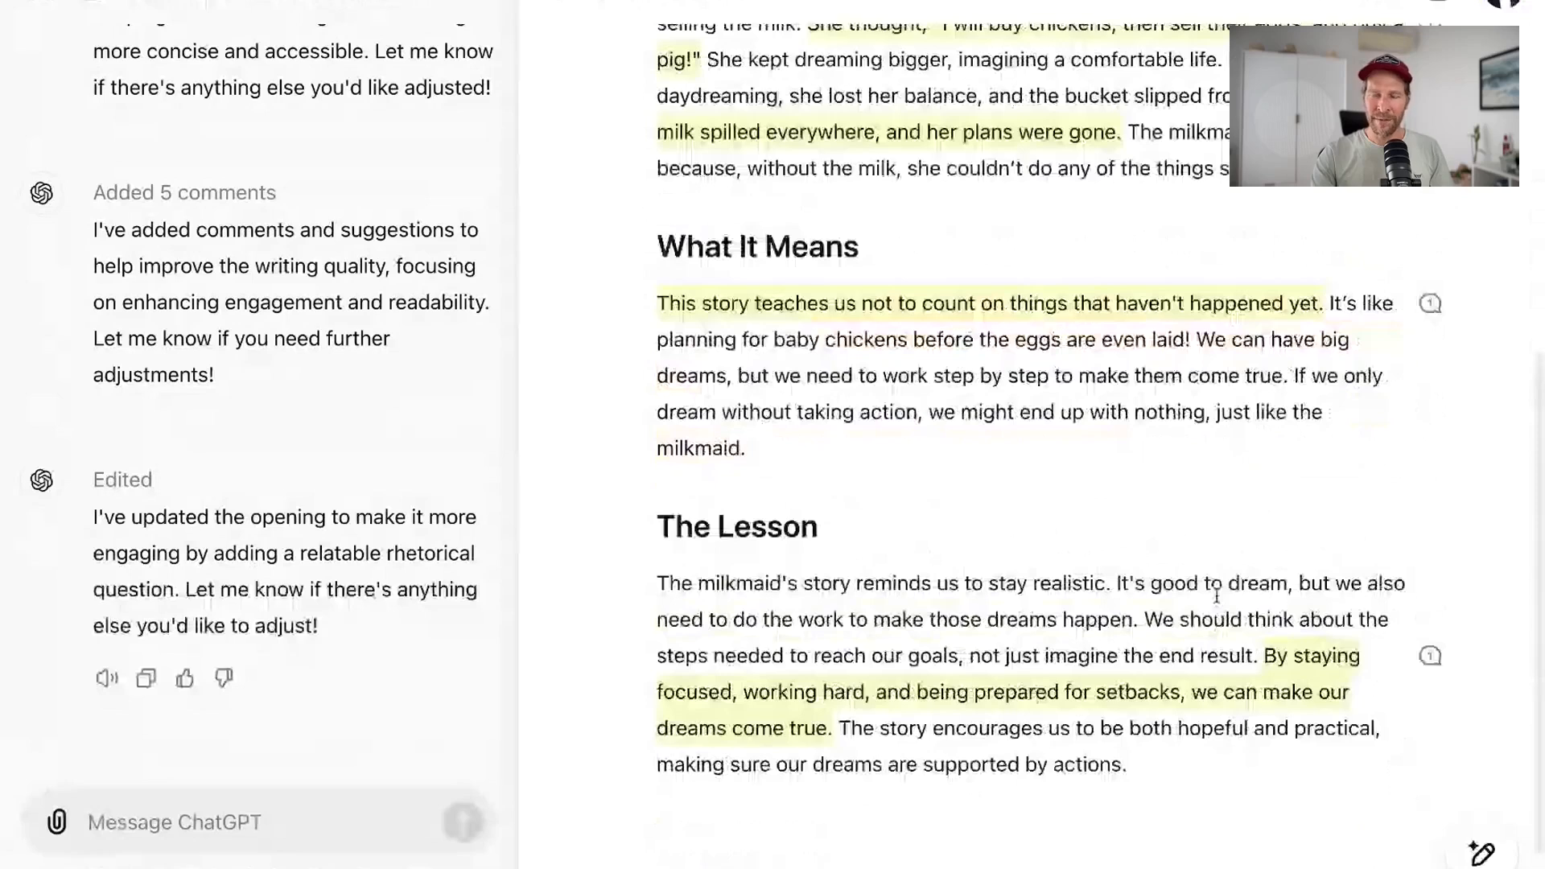
click(1429, 656)
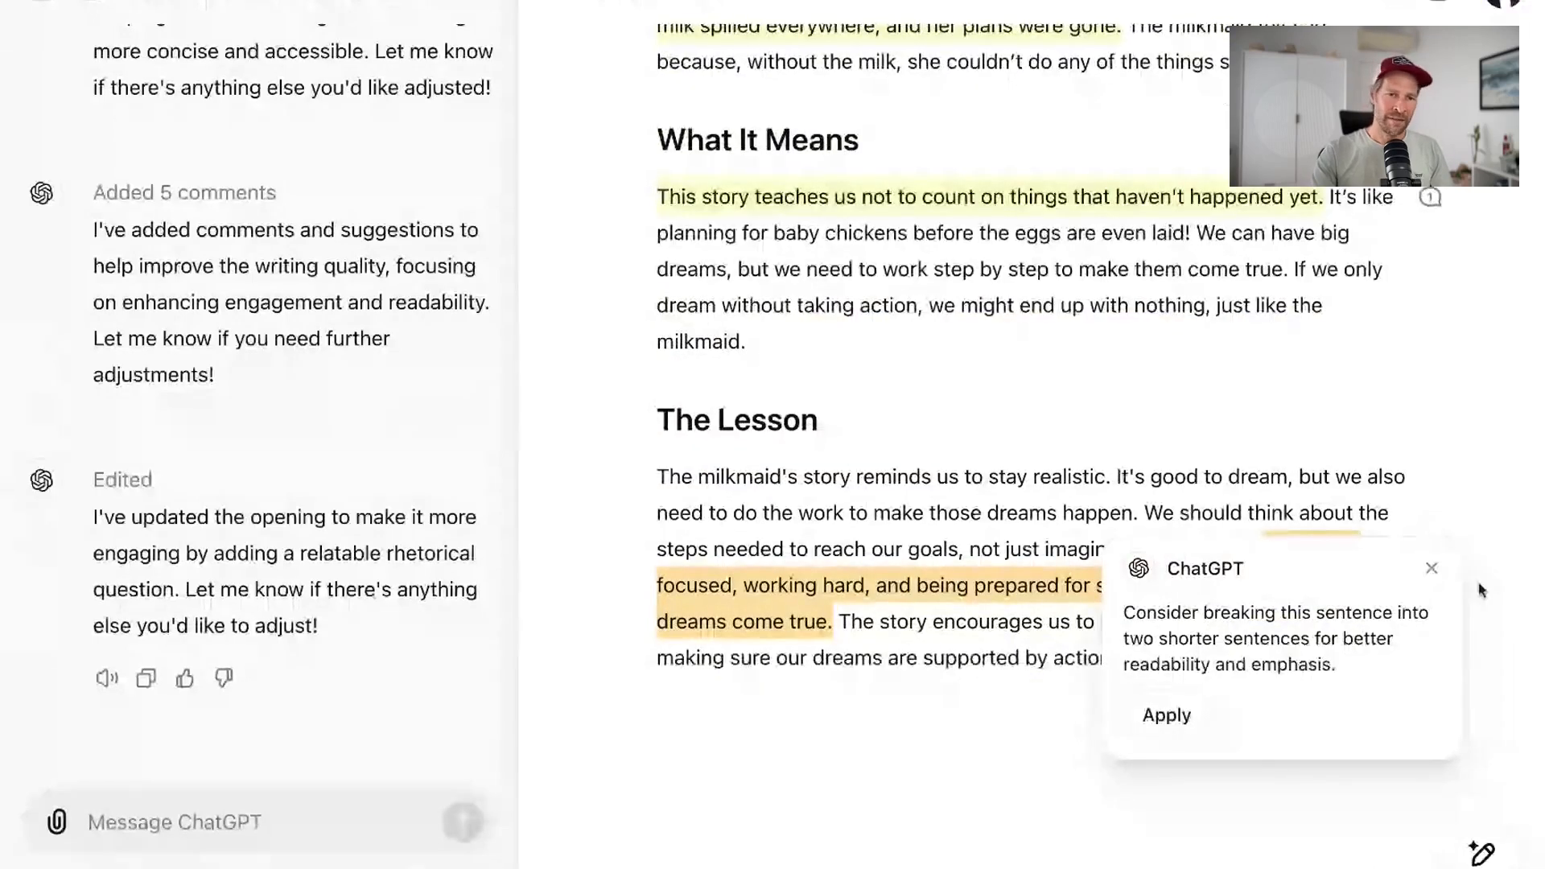
click(1431, 568)
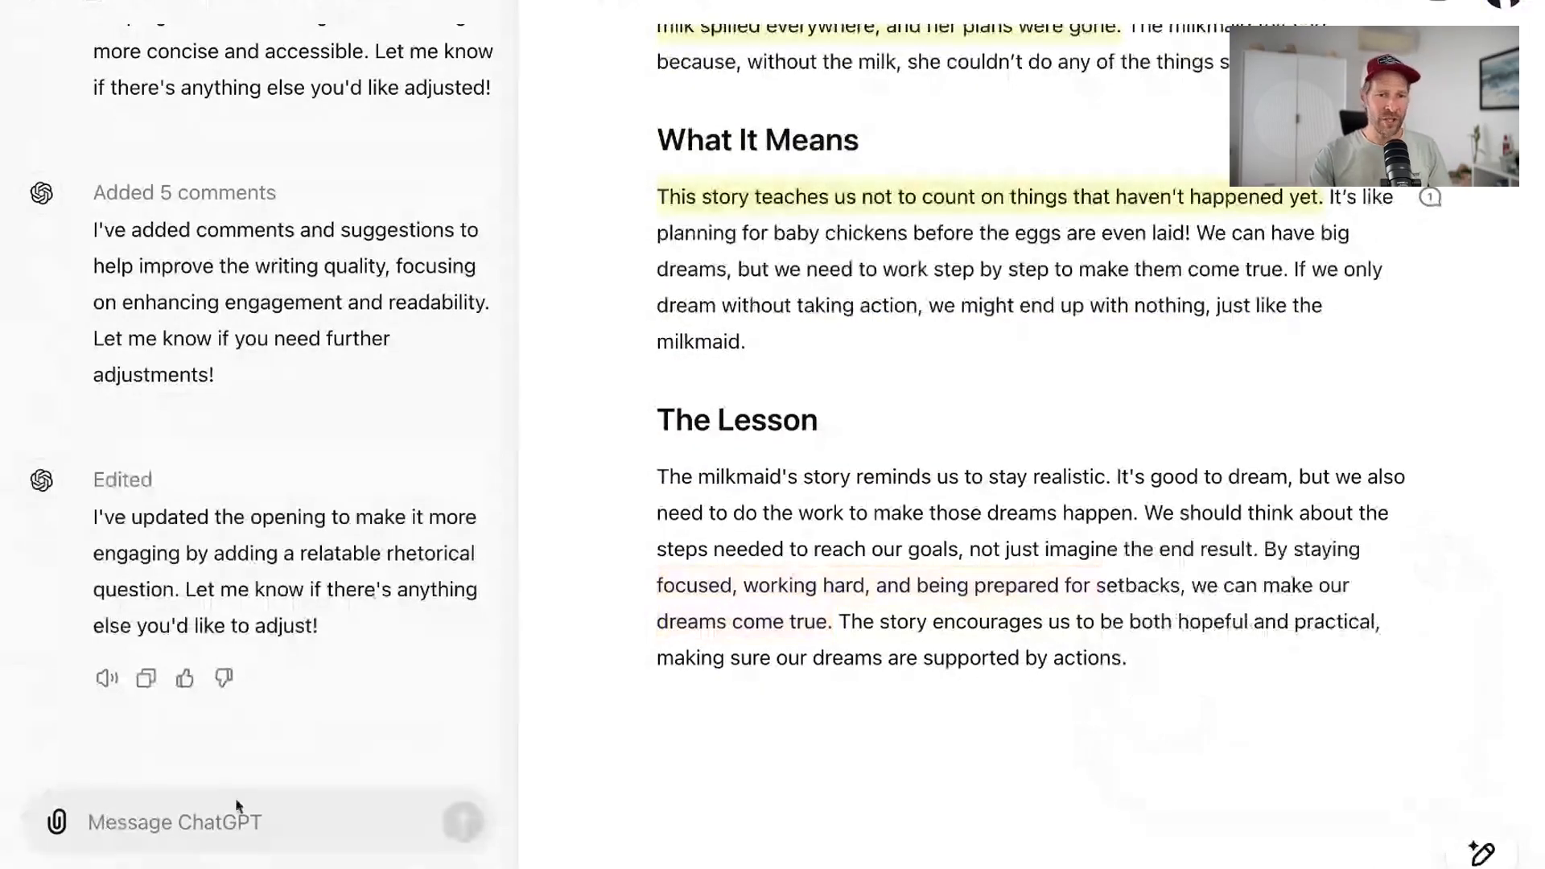
scroll(986, 527, up, 3)
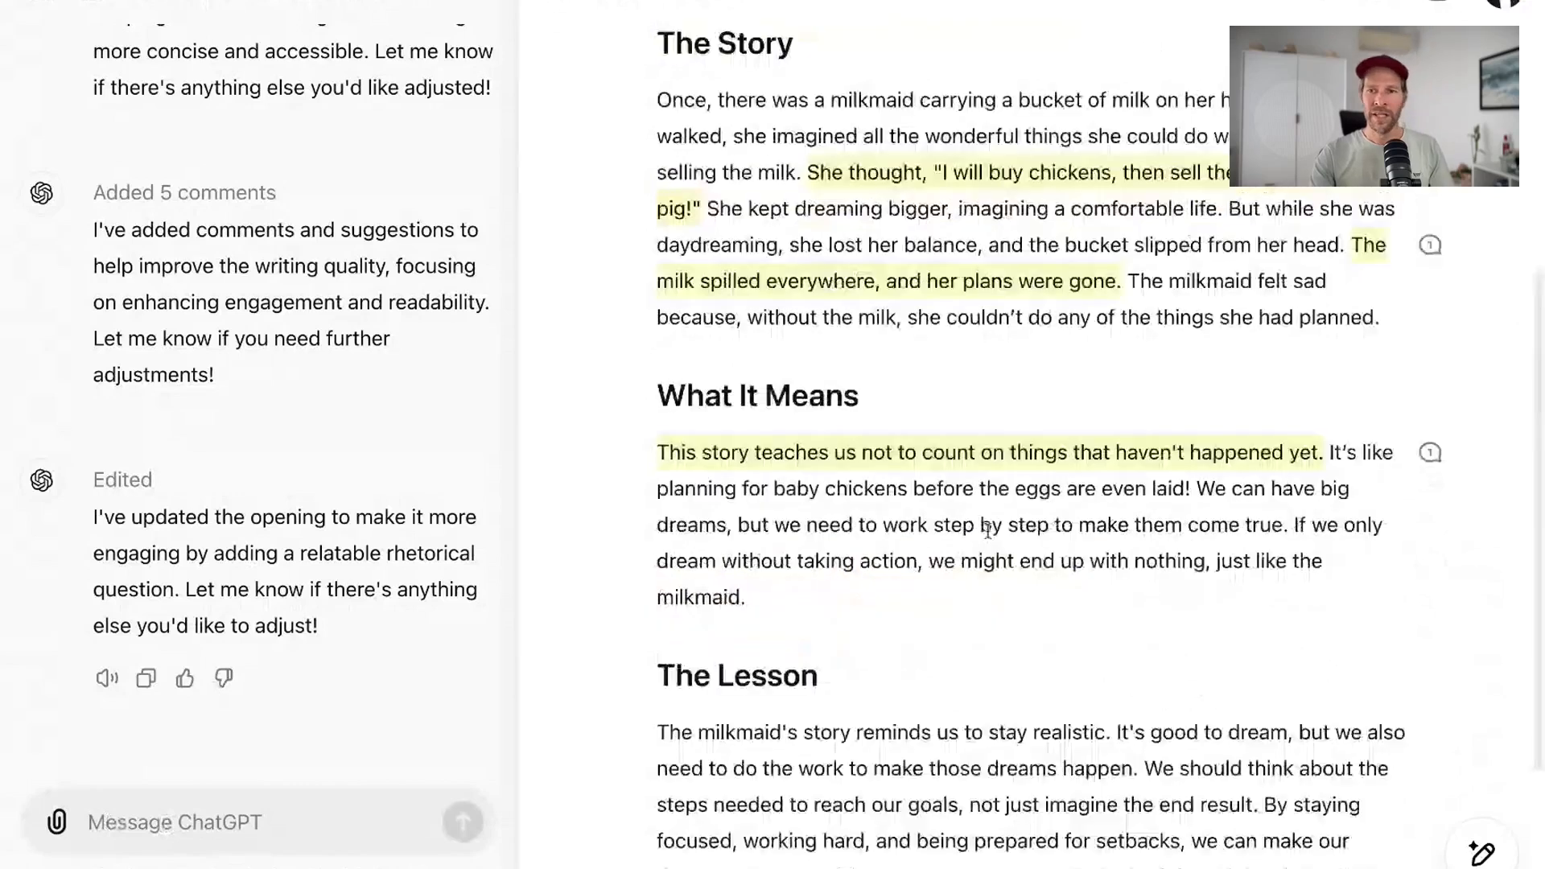
scroll(986, 530, up, 1)
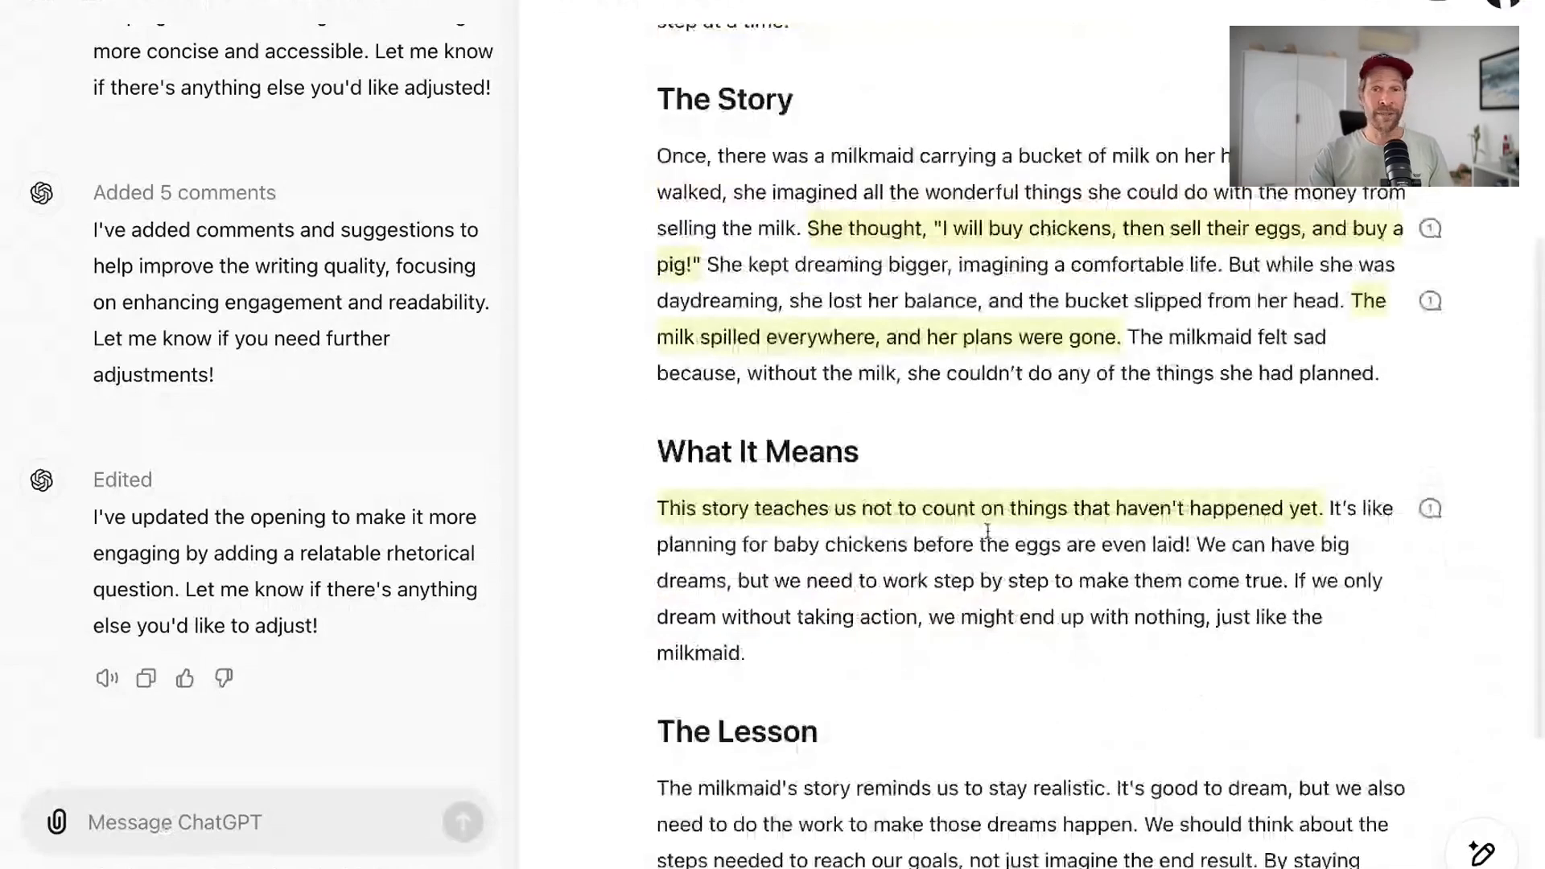
scroll(986, 530, up, 2)
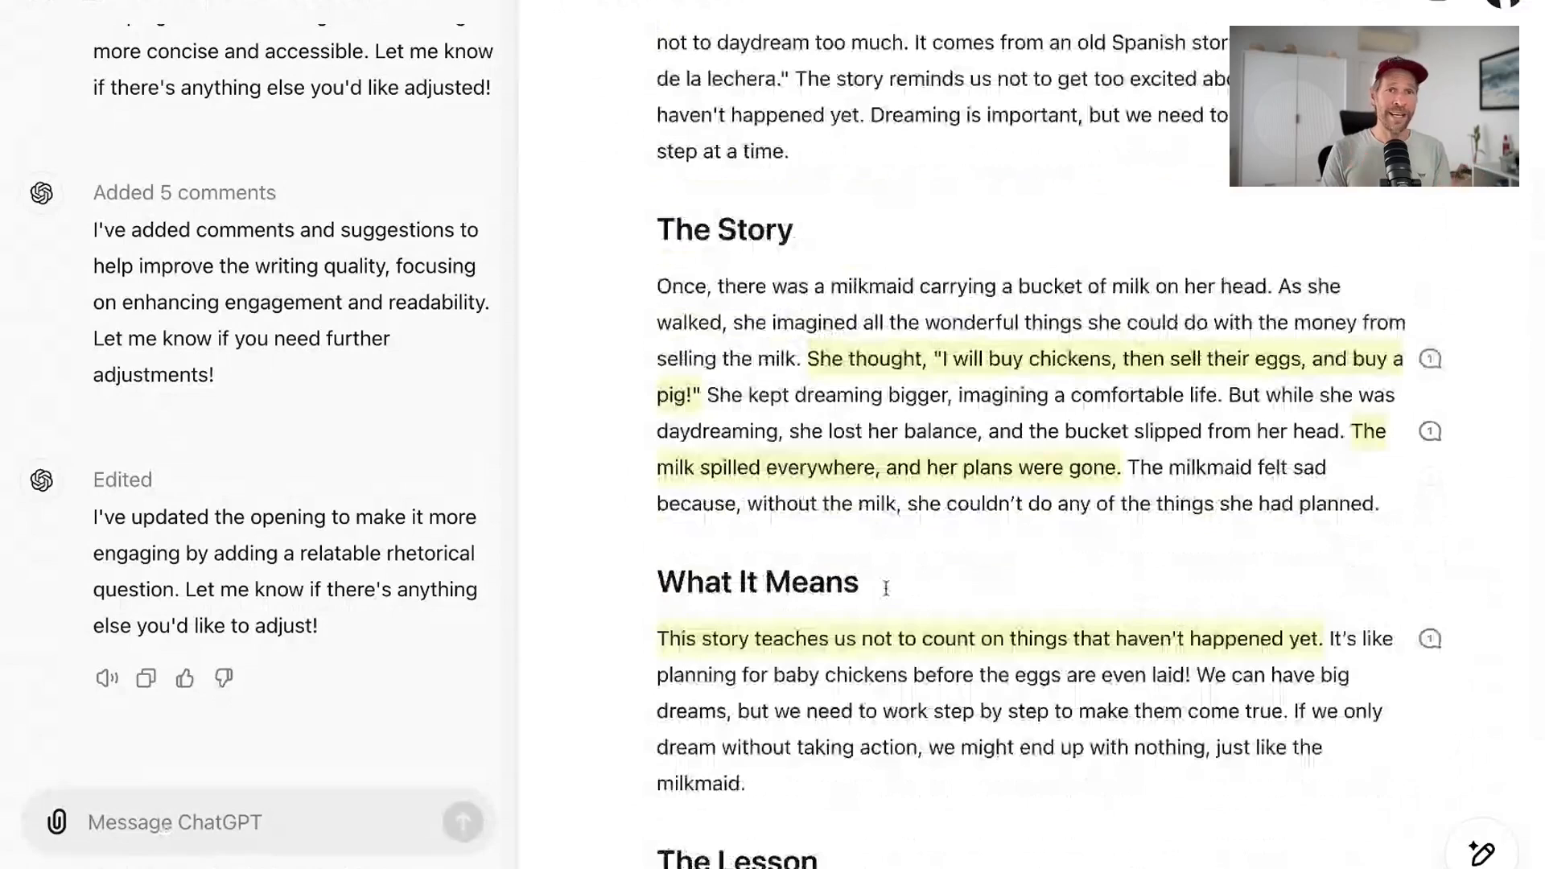